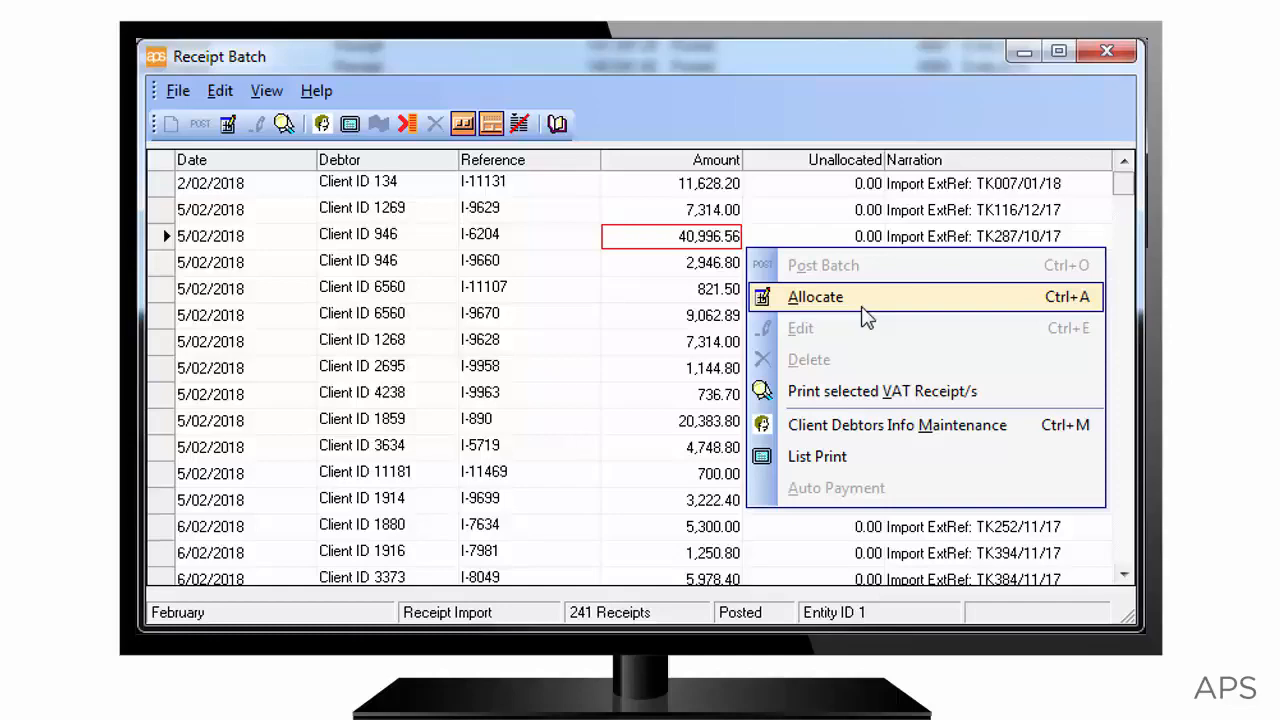
# Step: Open the allocation of the 40,996.56 receipt dated 5/02/2018 in the receipt batch
pyautogui.click(866, 316)
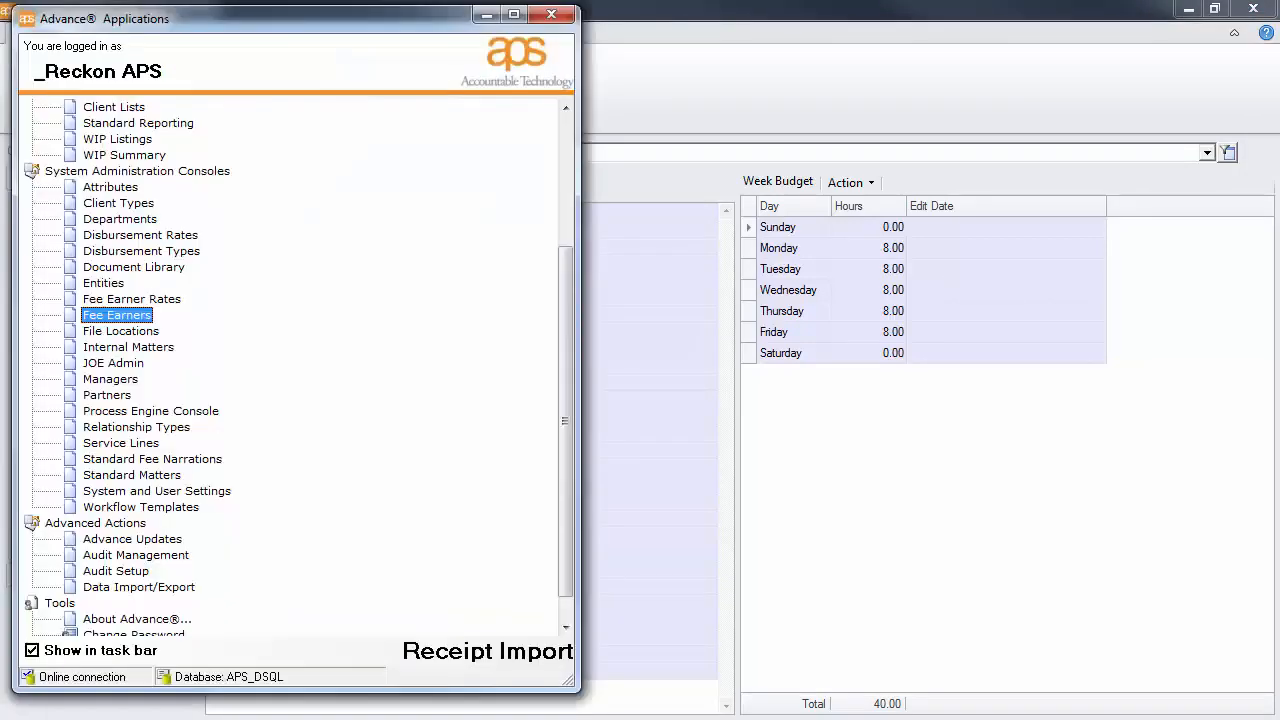
# Step: Open System and User Settings, switch to the System settings and select Receipt Import OperatorId under DEBTORS
pyautogui.click(228, 492)
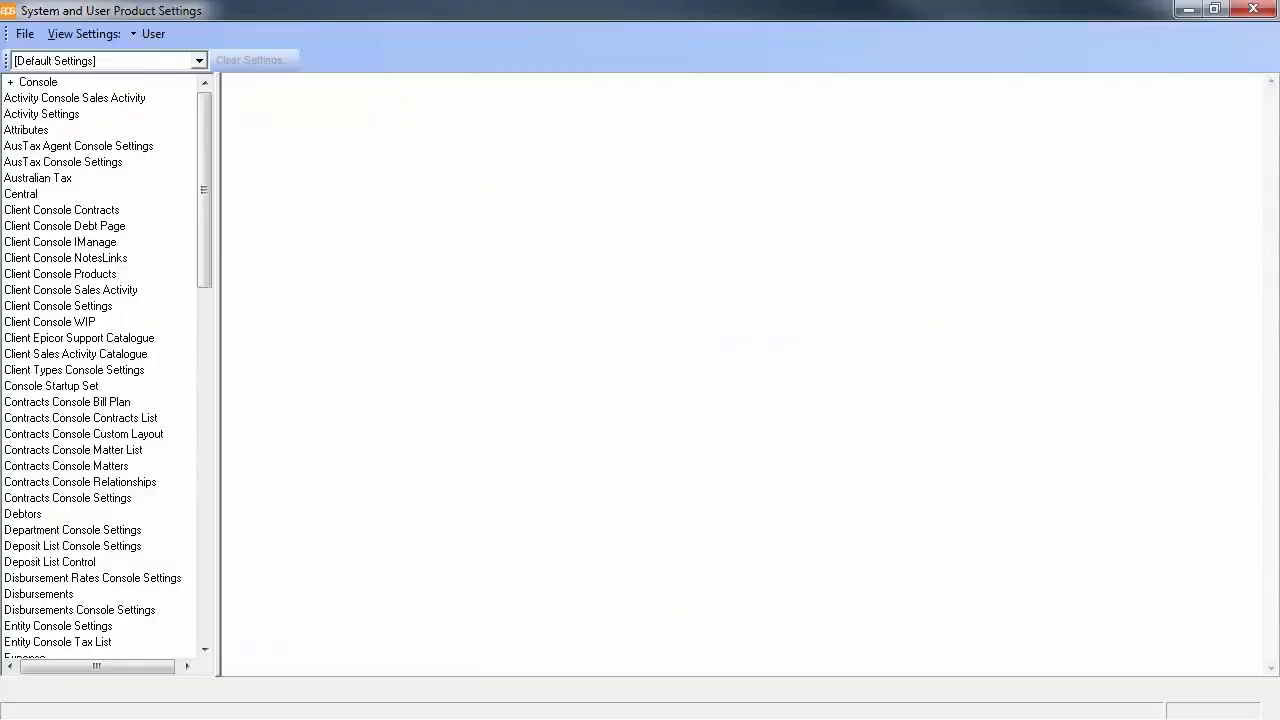
pyautogui.click(136, 34)
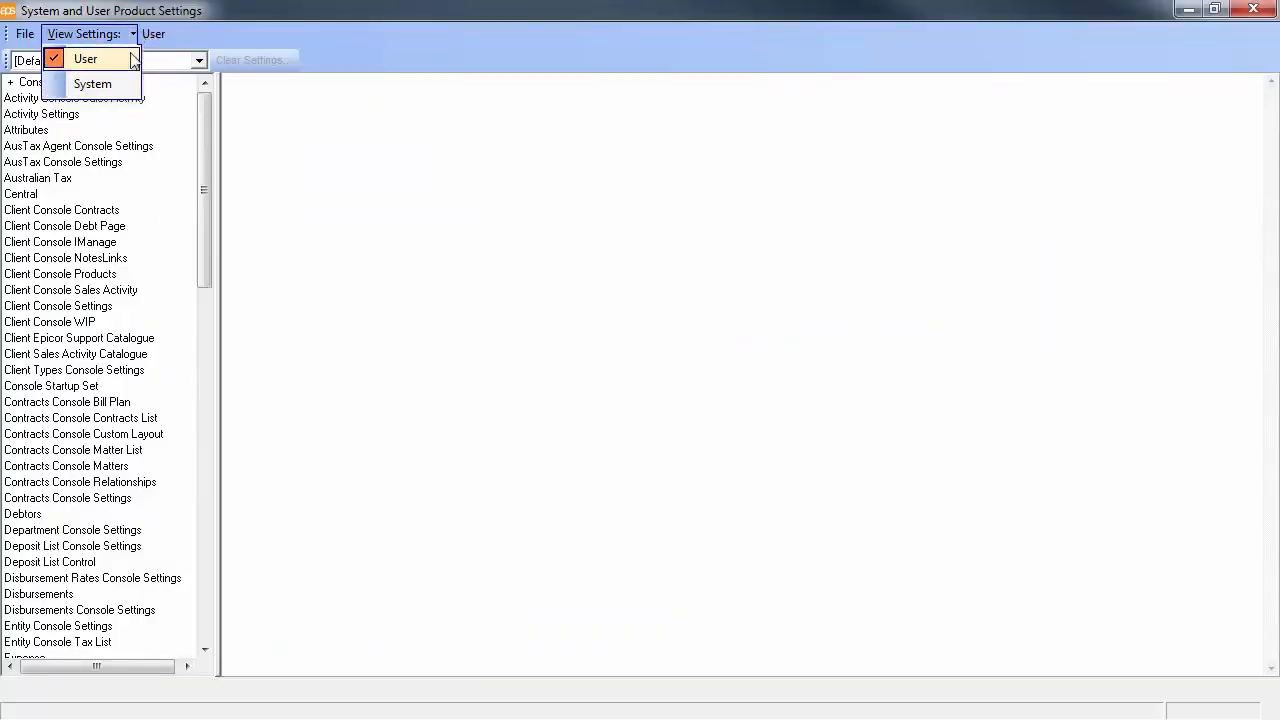
pyautogui.click(88, 84)
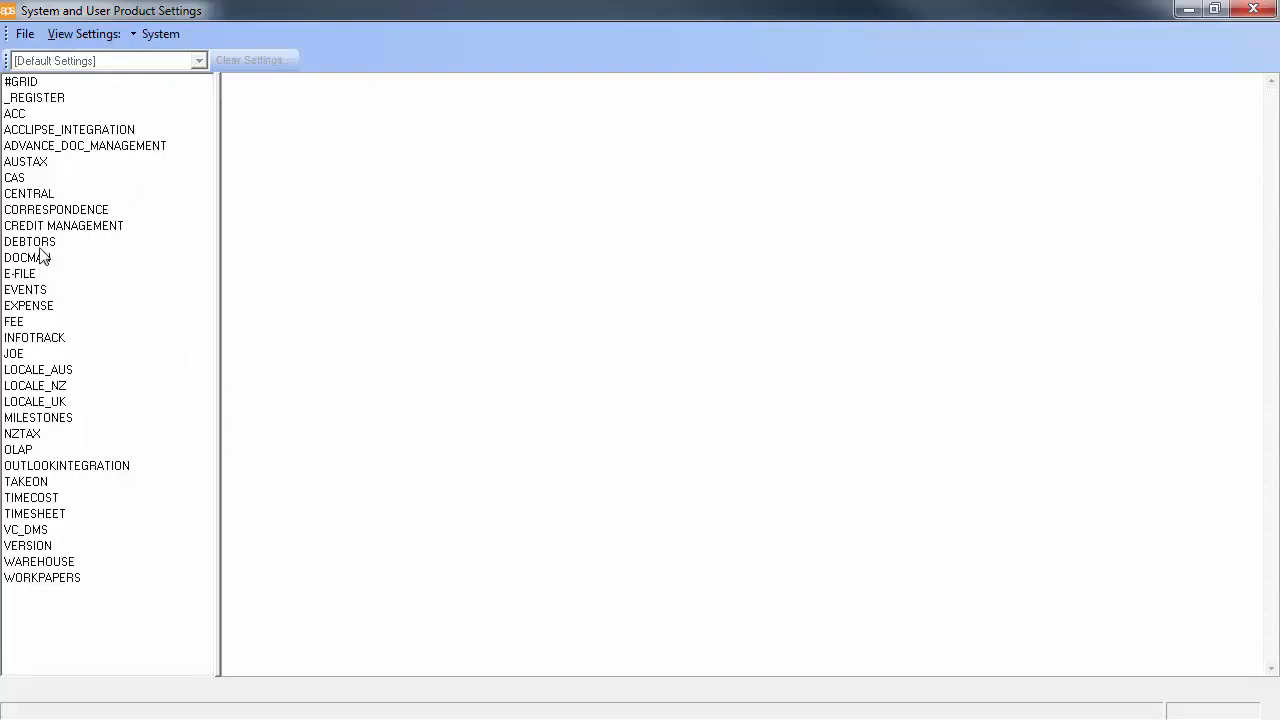
pyautogui.click(42, 245)
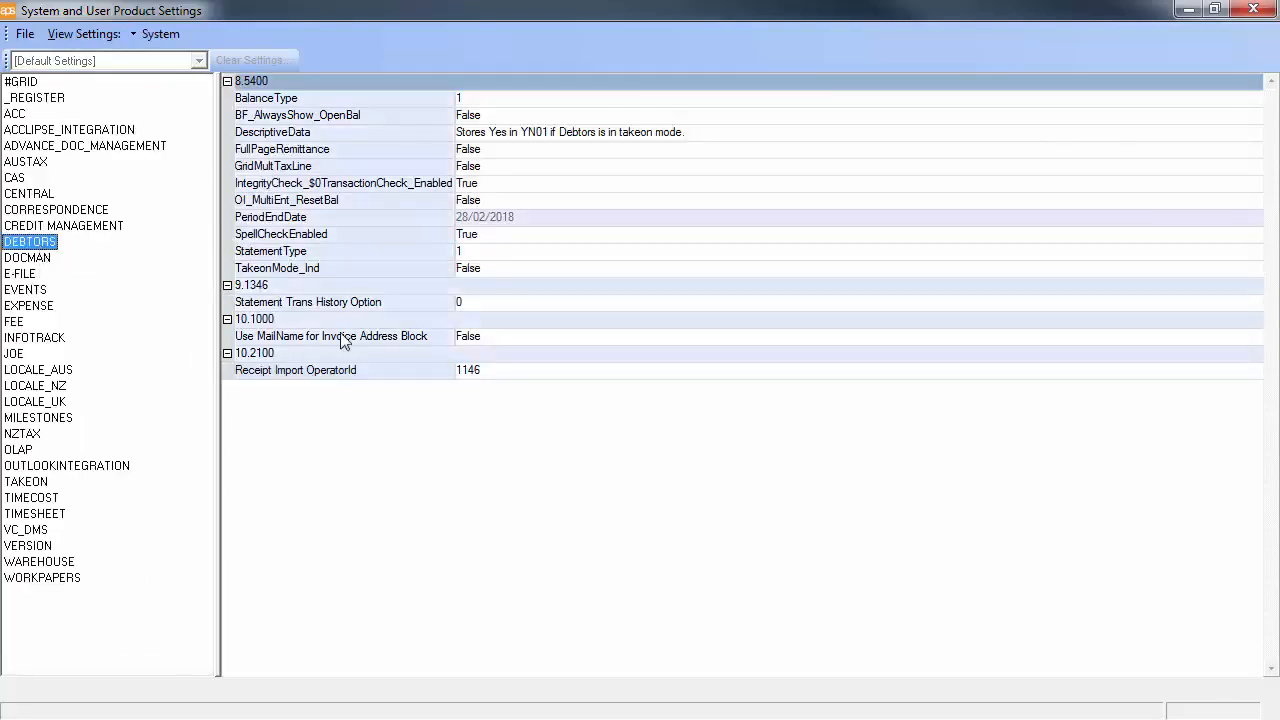
pyautogui.click(509, 371)
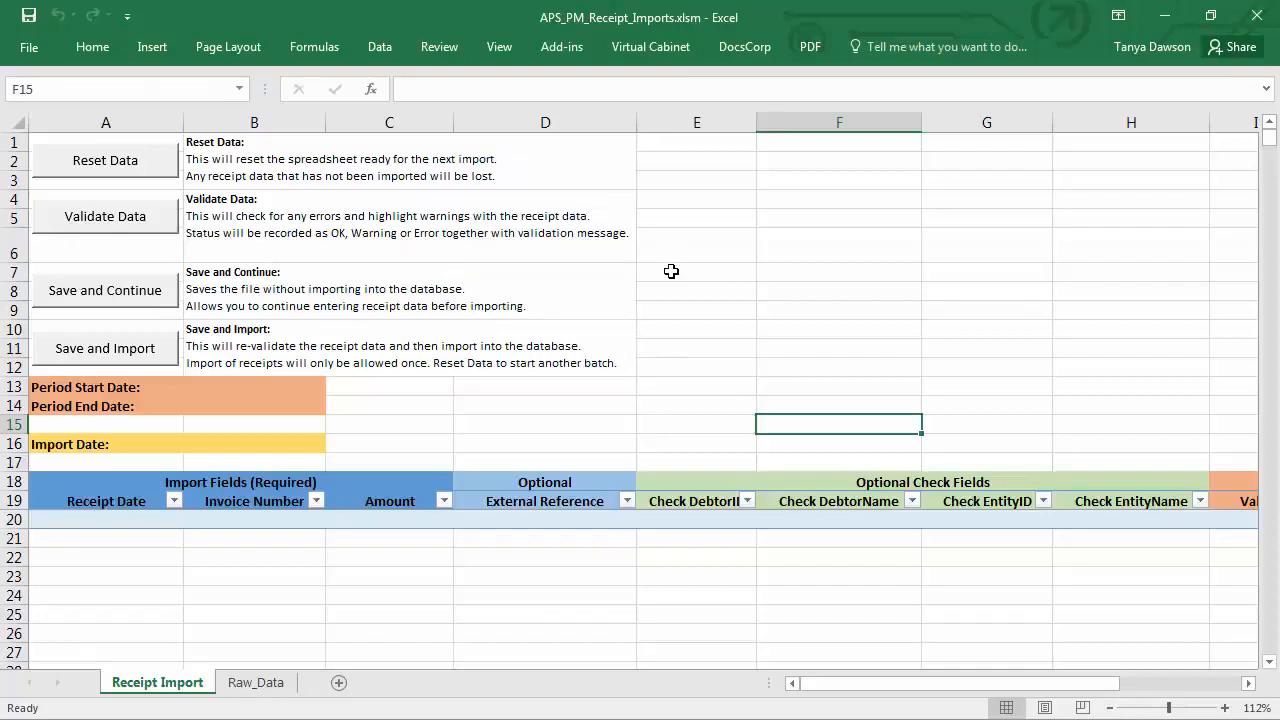
# Step: In the Excel workbook APS_PM_Receipt_Imports.xlsm, open the Receipt_Import macro code and examine the gDataSource and gCatalog connection values
pyautogui.click(685, 298)
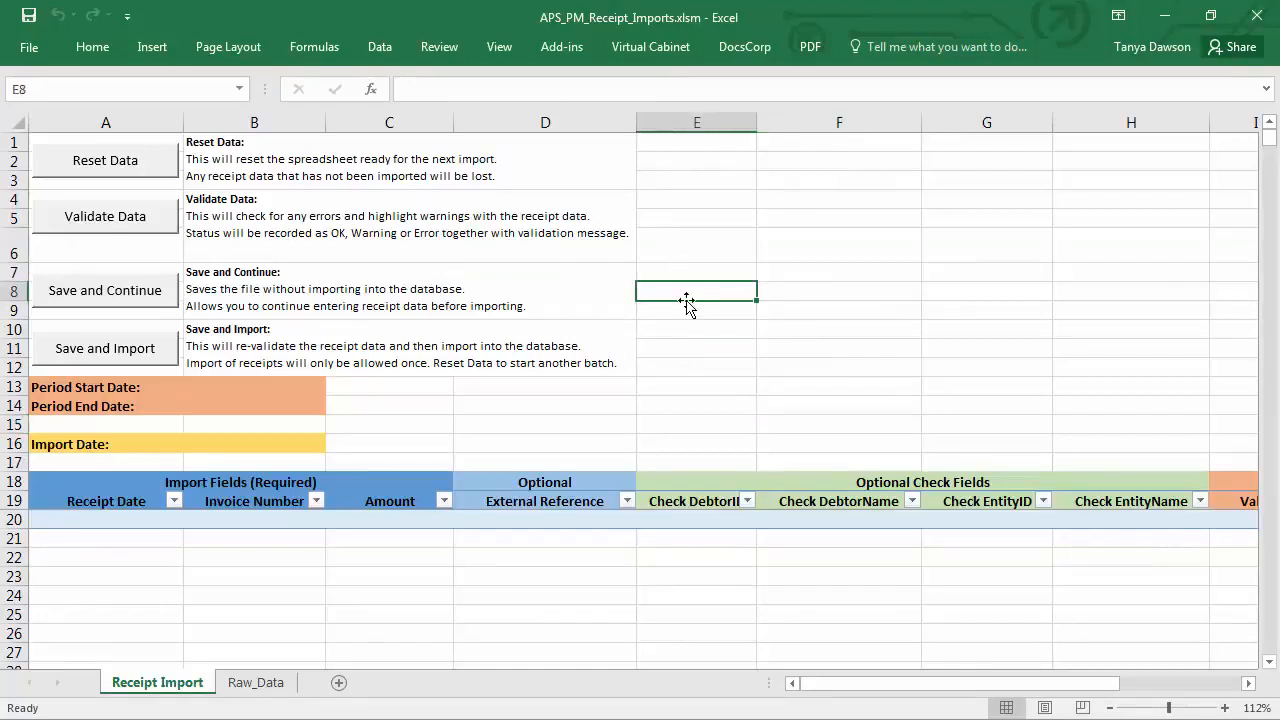
pyautogui.hotkey('alt', 'F11')
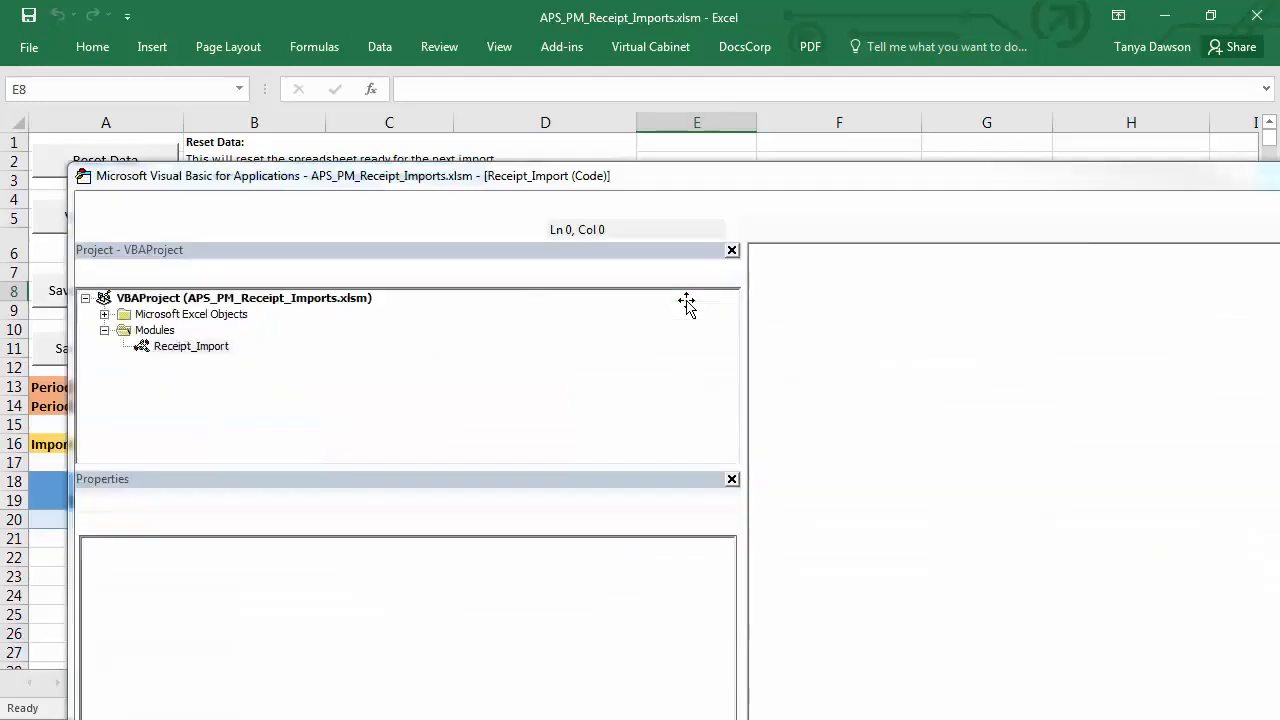
pyautogui.doubleClick(686, 182)
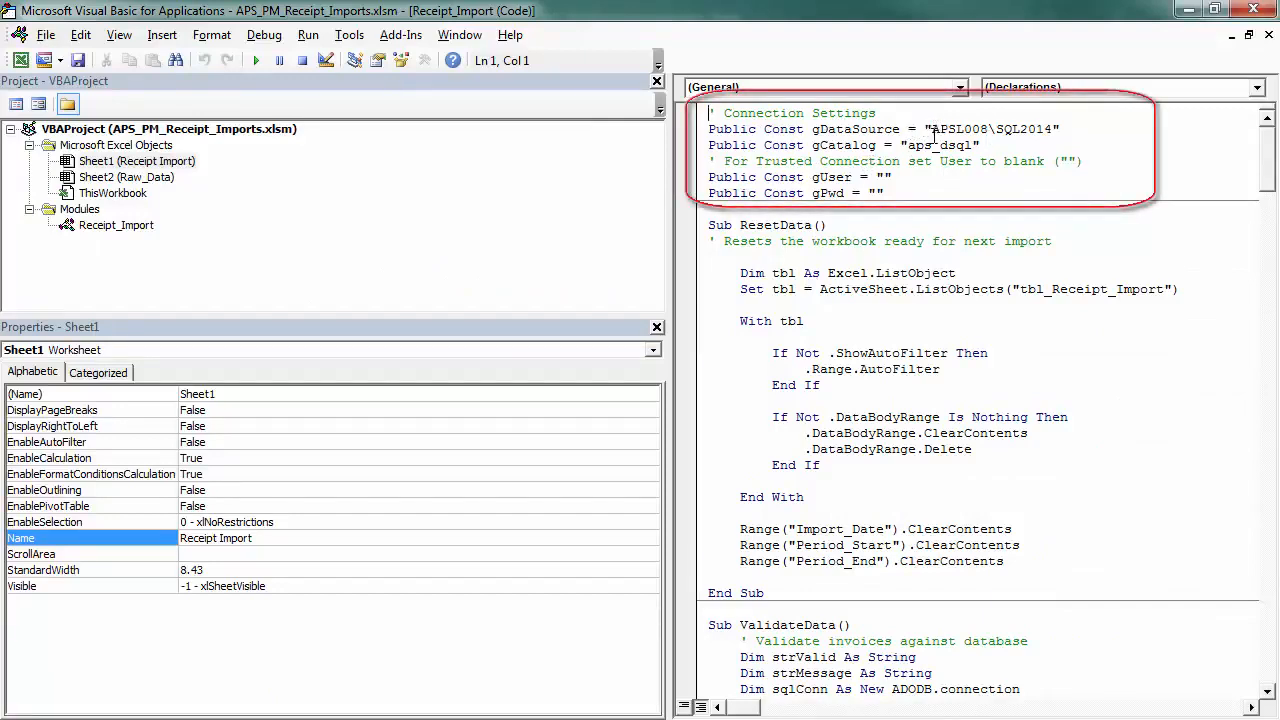
pyautogui.moveTo(932, 131); pyautogui.dragTo(1052, 134)
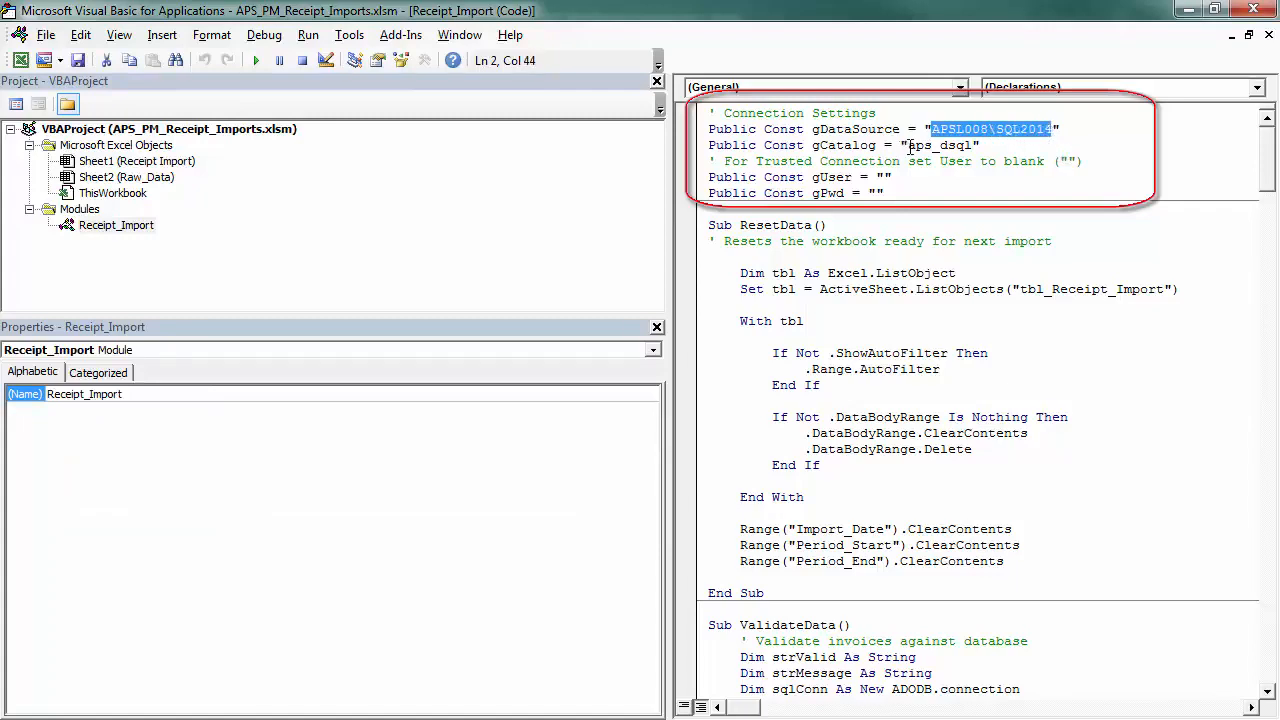
pyautogui.moveTo(908, 146); pyautogui.dragTo(972, 146)
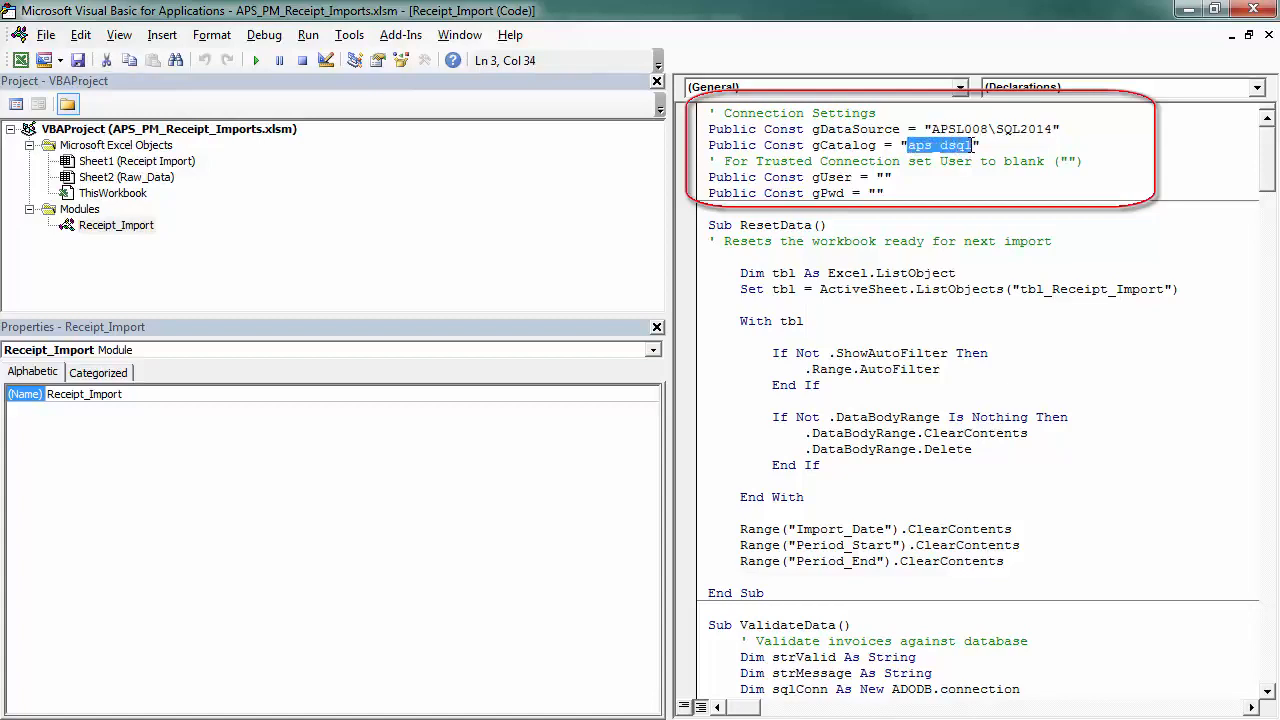
pyautogui.click(1009, 150)
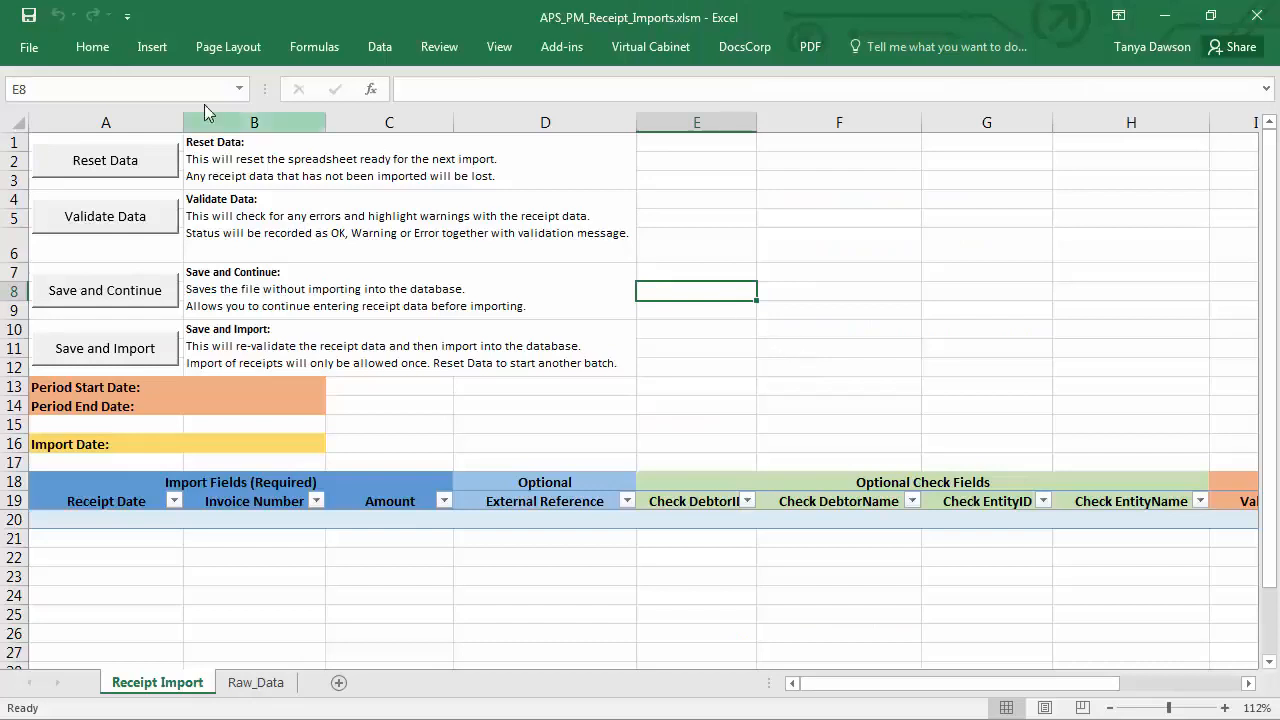
# Step: Save the receipt import workbook
pyautogui.click(27, 17)
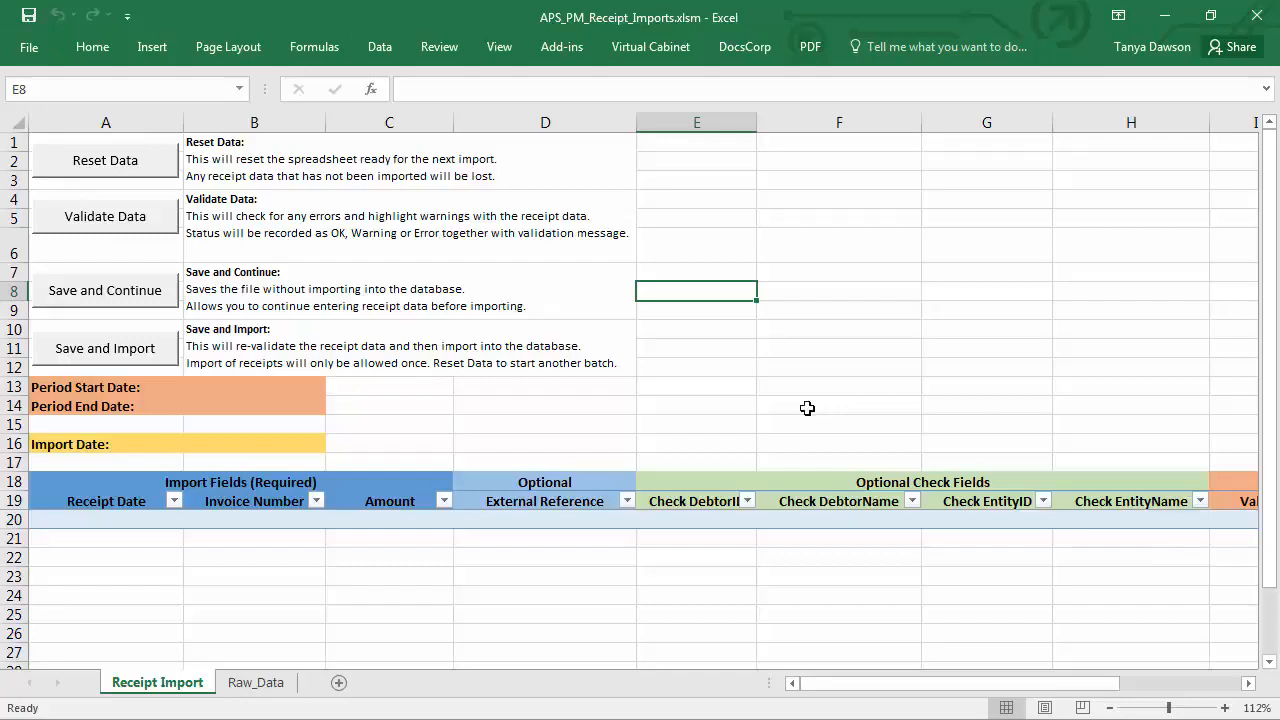
pyautogui.click(749, 388)
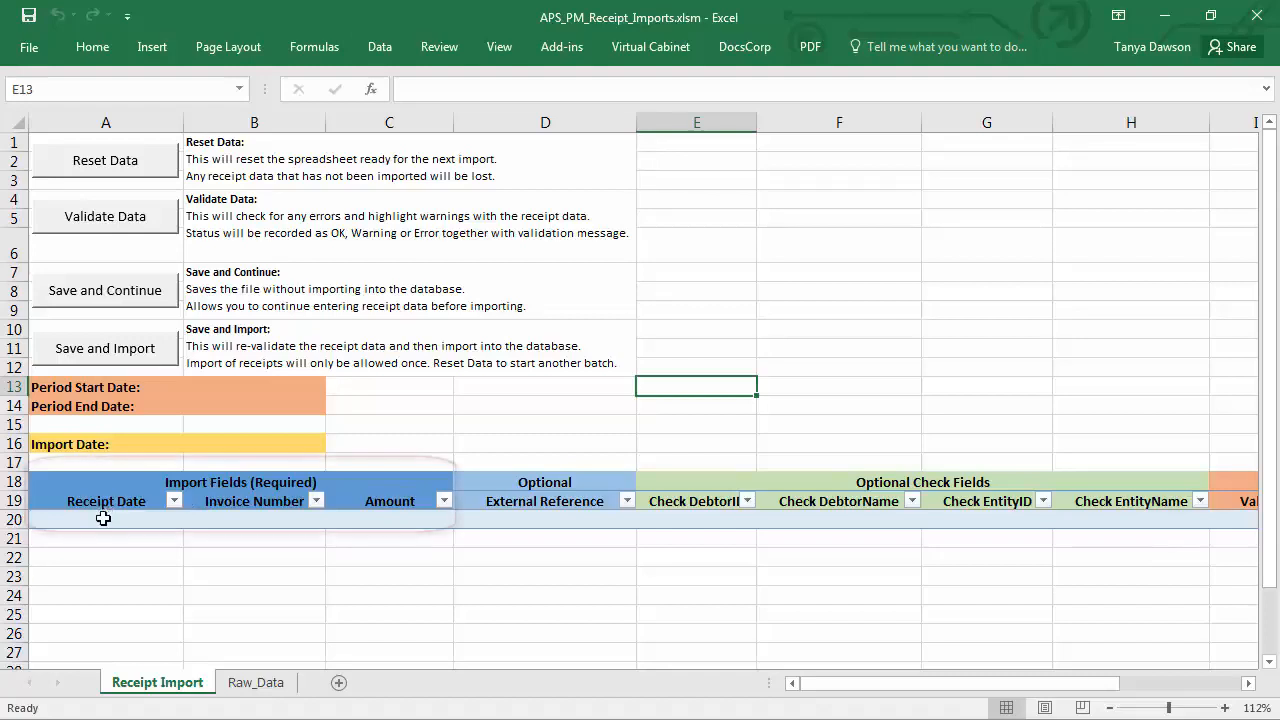
# Step: Examine the required import fields, the optional External Reference column and the Optional Check Fields group
pyautogui.moveTo(100, 480); pyautogui.dragTo(104, 516)
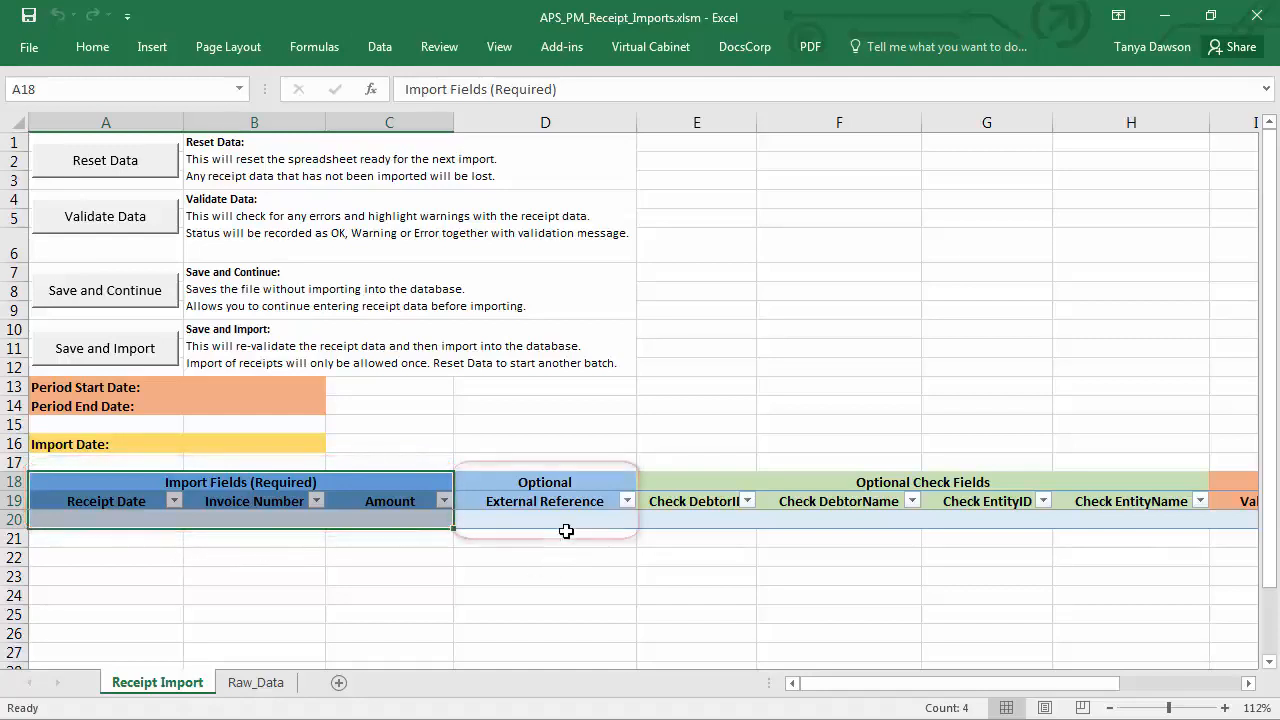
pyautogui.moveTo(577, 486); pyautogui.dragTo(581, 511)
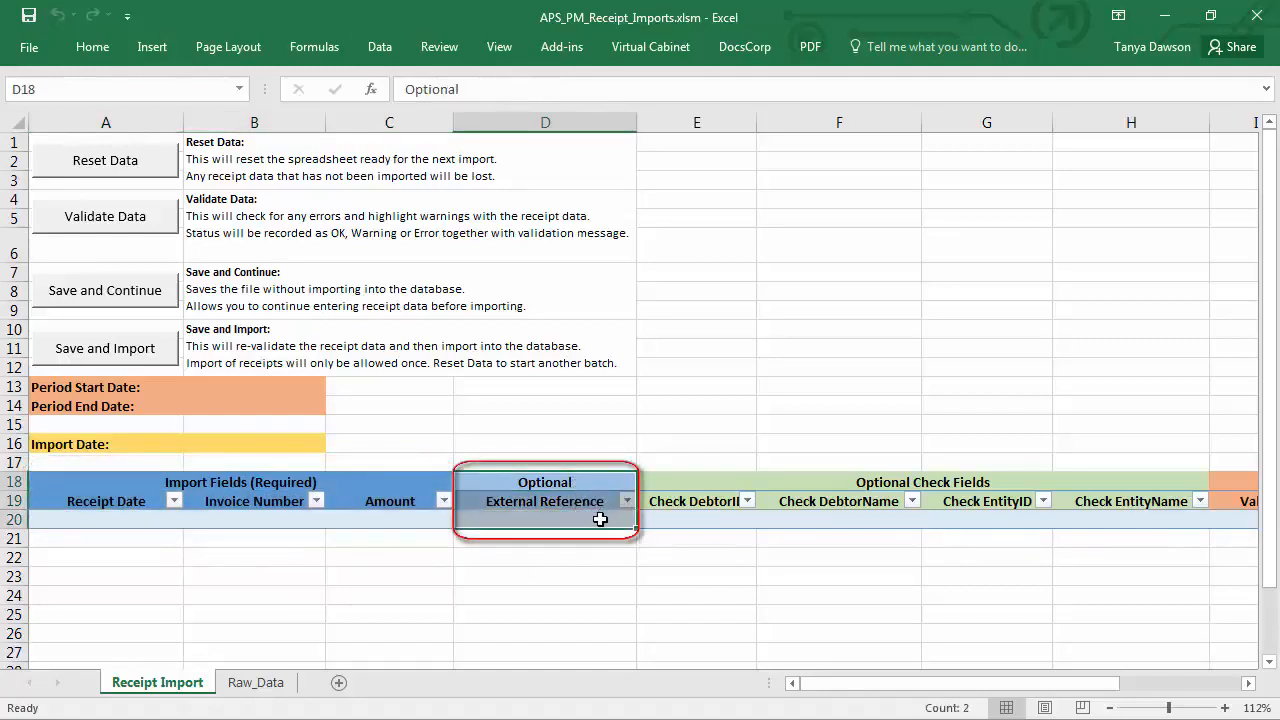
pyautogui.click(742, 480)
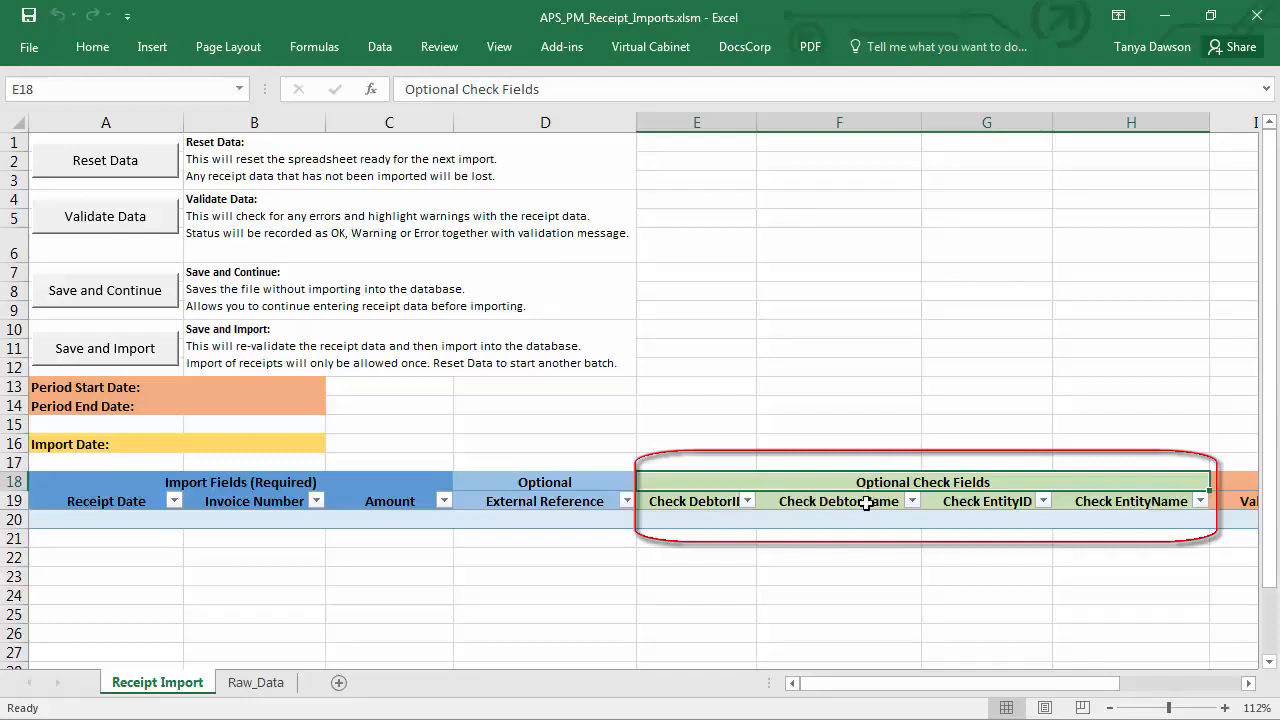
pyautogui.click(726, 518)
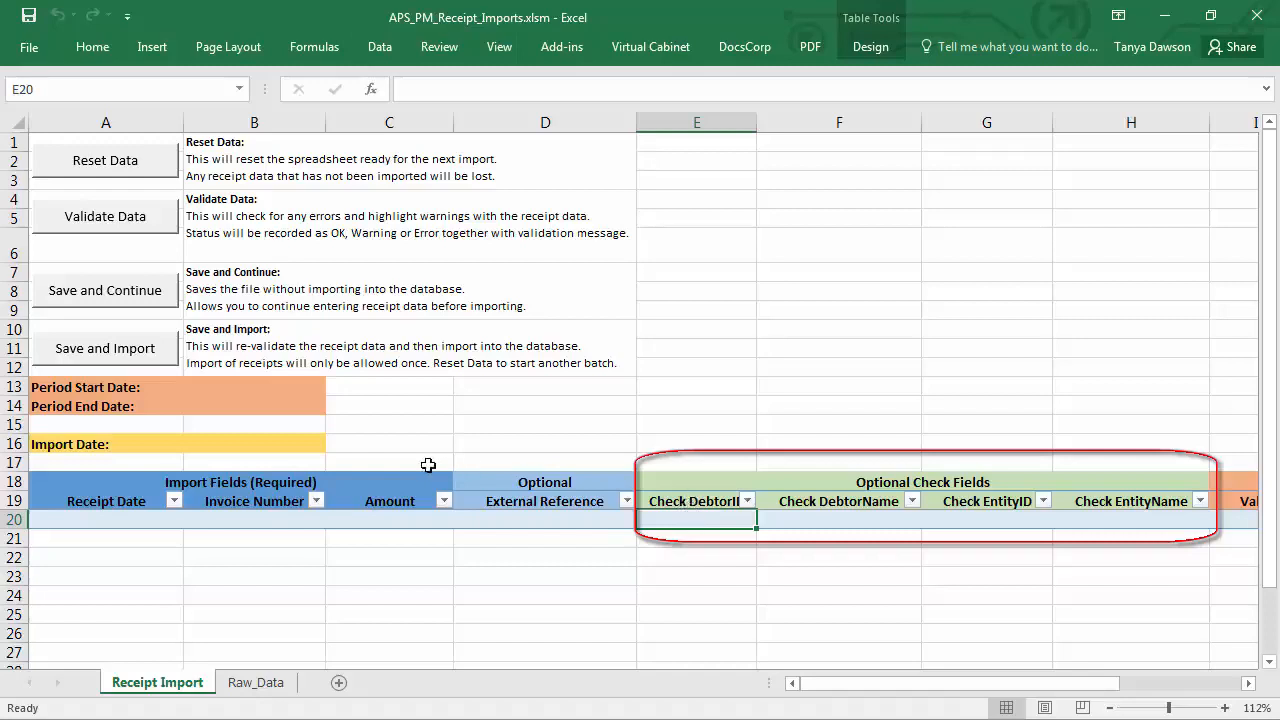
# Step: Compare the Invoice Number column with Check DebtorID, and examine the debtor and entity check columns and their entry cells
pyautogui.click(247, 504)
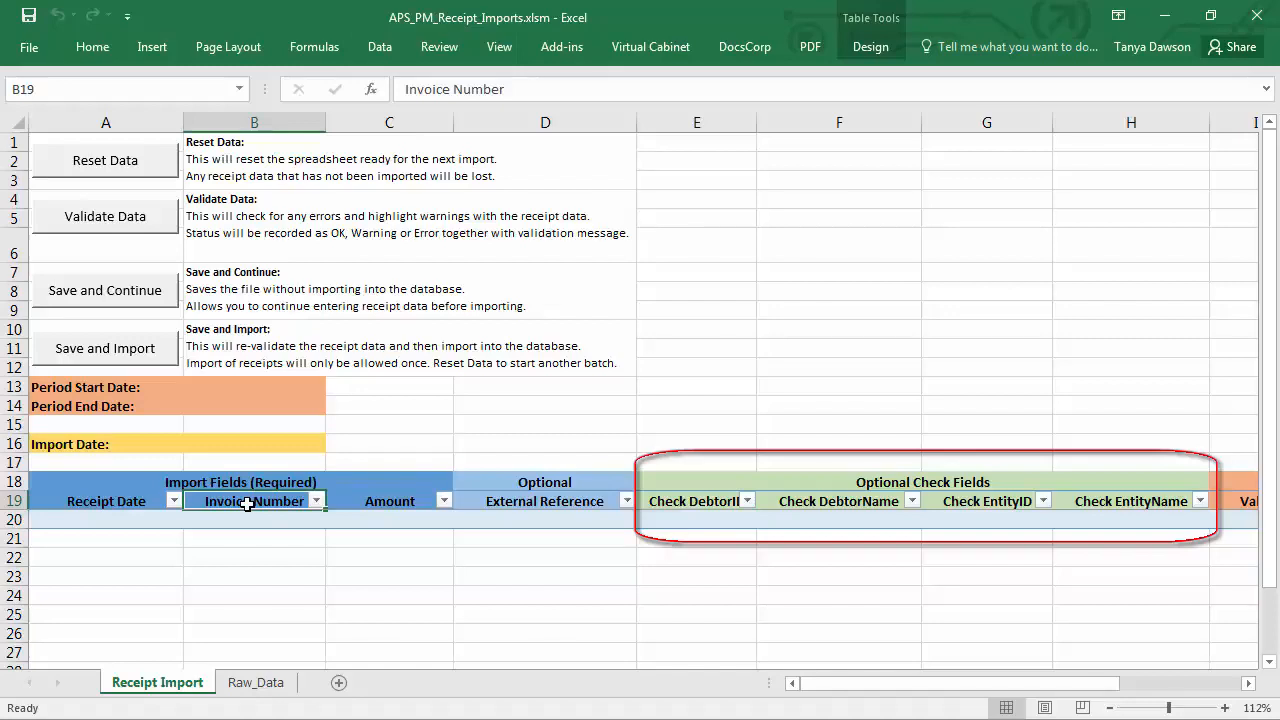
pyautogui.click(676, 501)
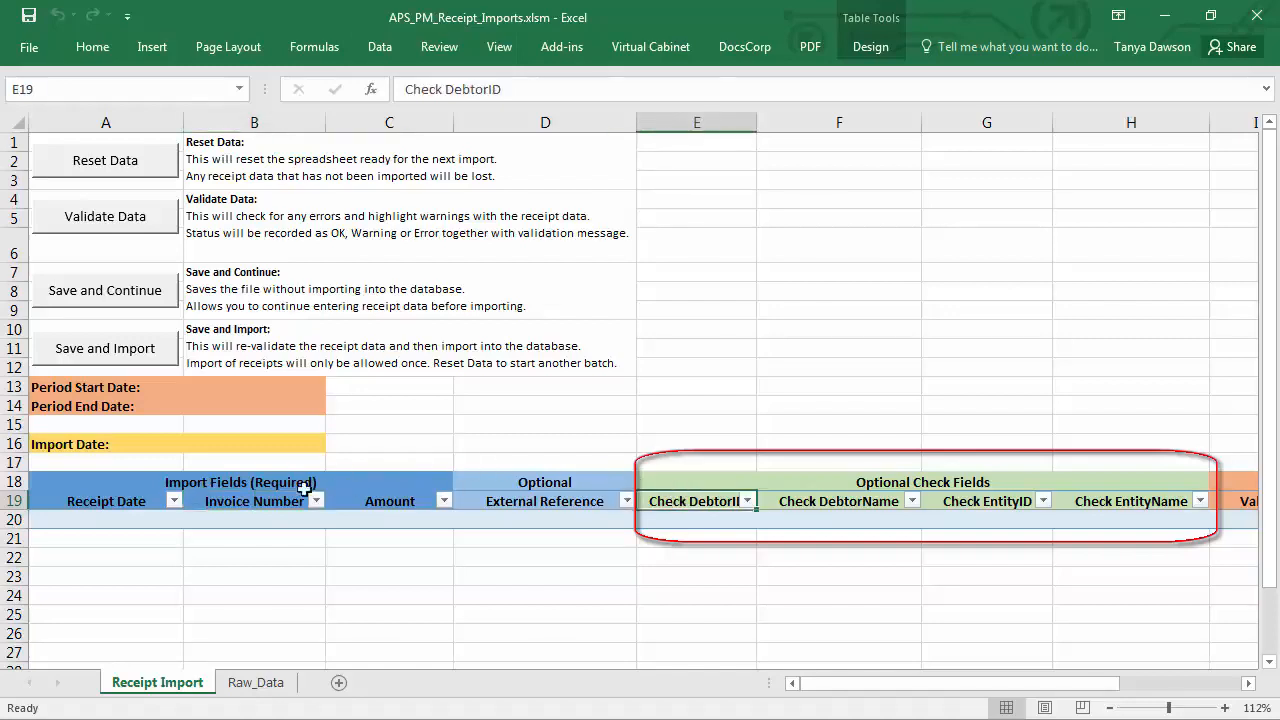
pyautogui.click(259, 501)
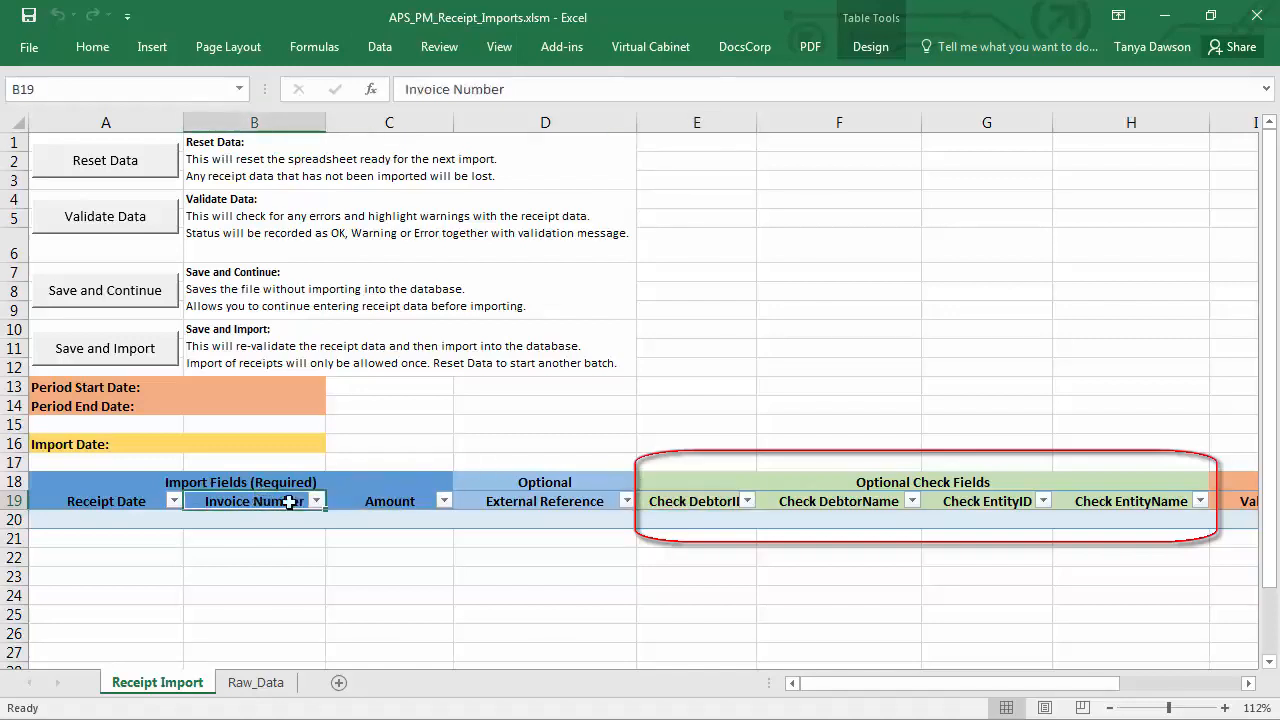
pyautogui.click(676, 501)
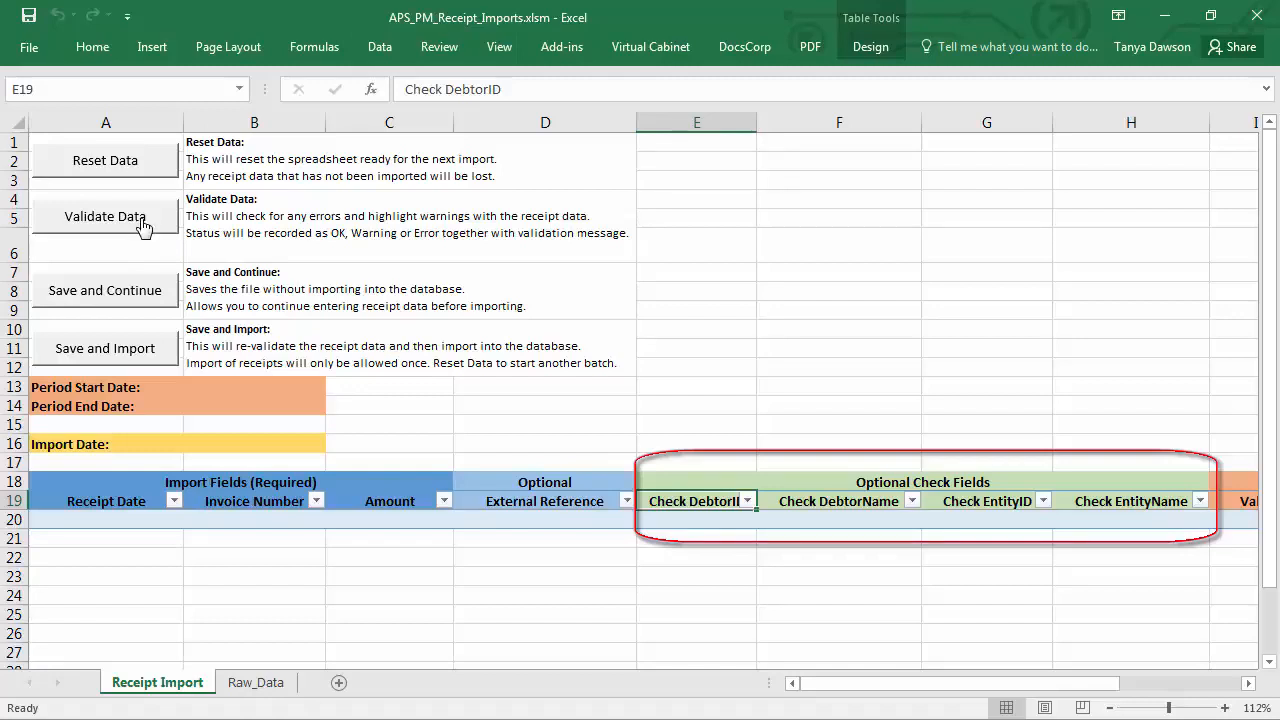
pyautogui.click(845, 504)
pyautogui.click(972, 503)
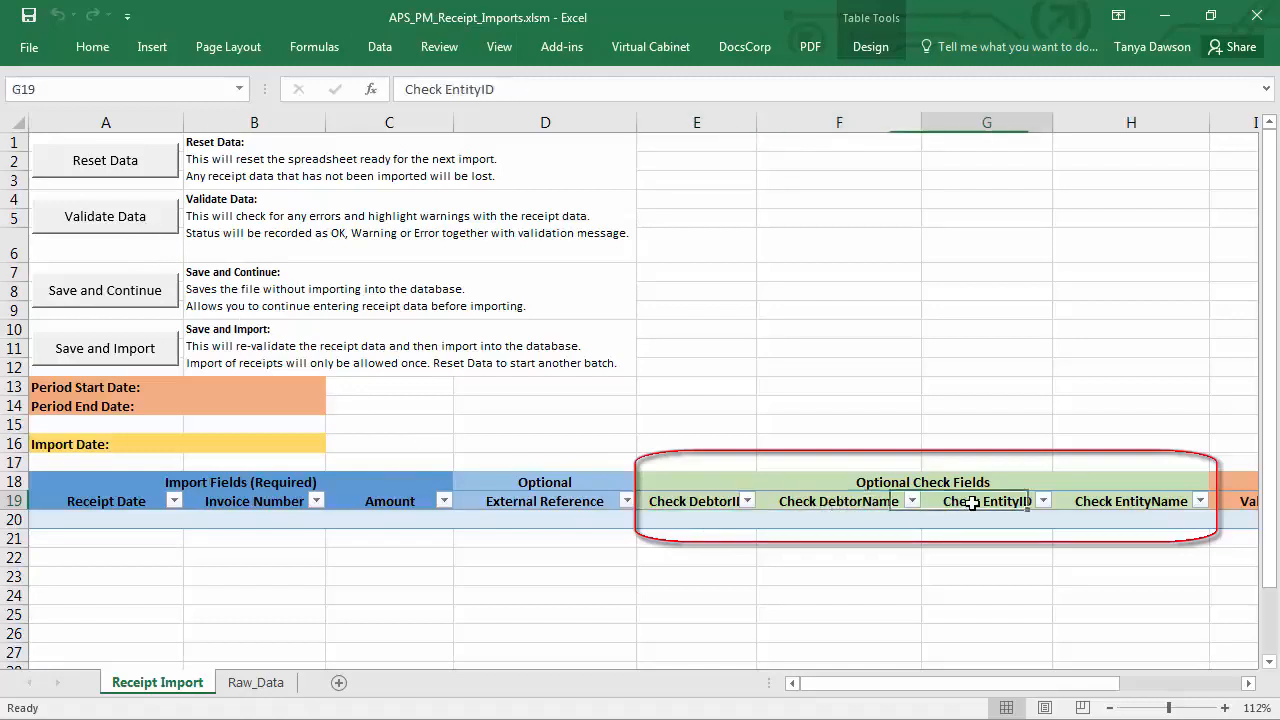
pyautogui.click(1165, 501)
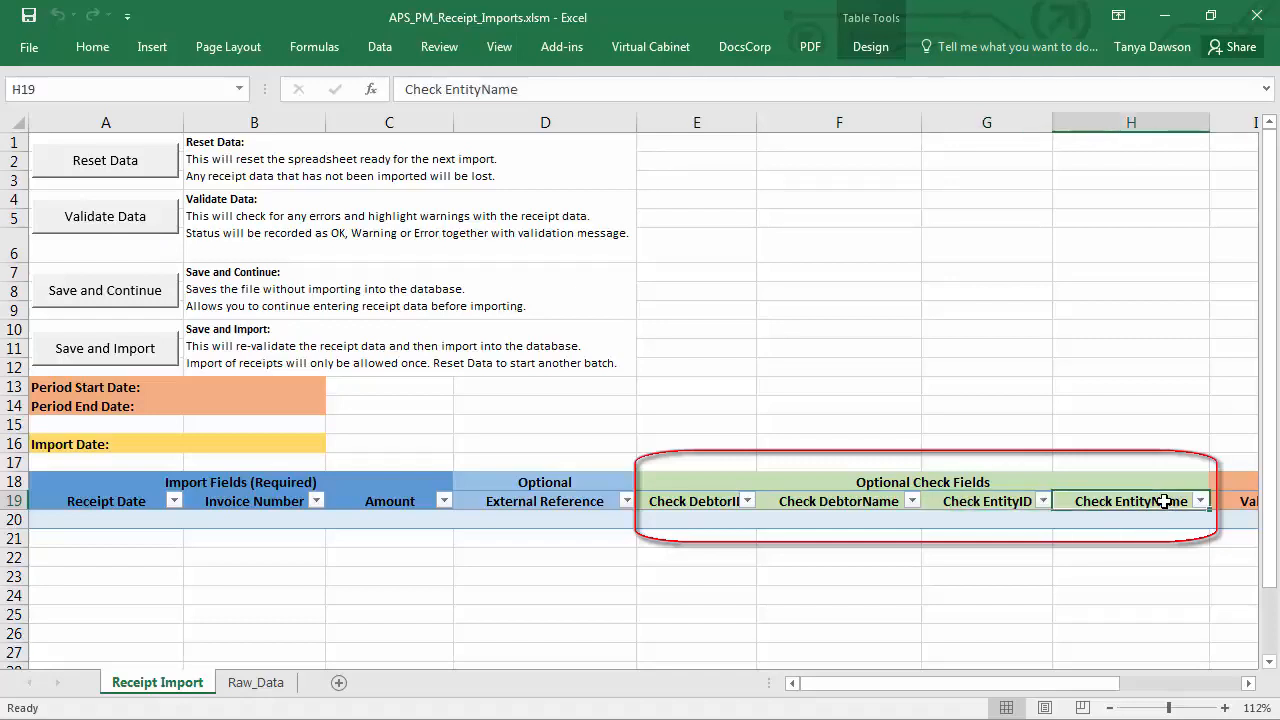
pyautogui.click(703, 519)
pyautogui.moveTo(710, 521); pyautogui.dragTo(1074, 518)
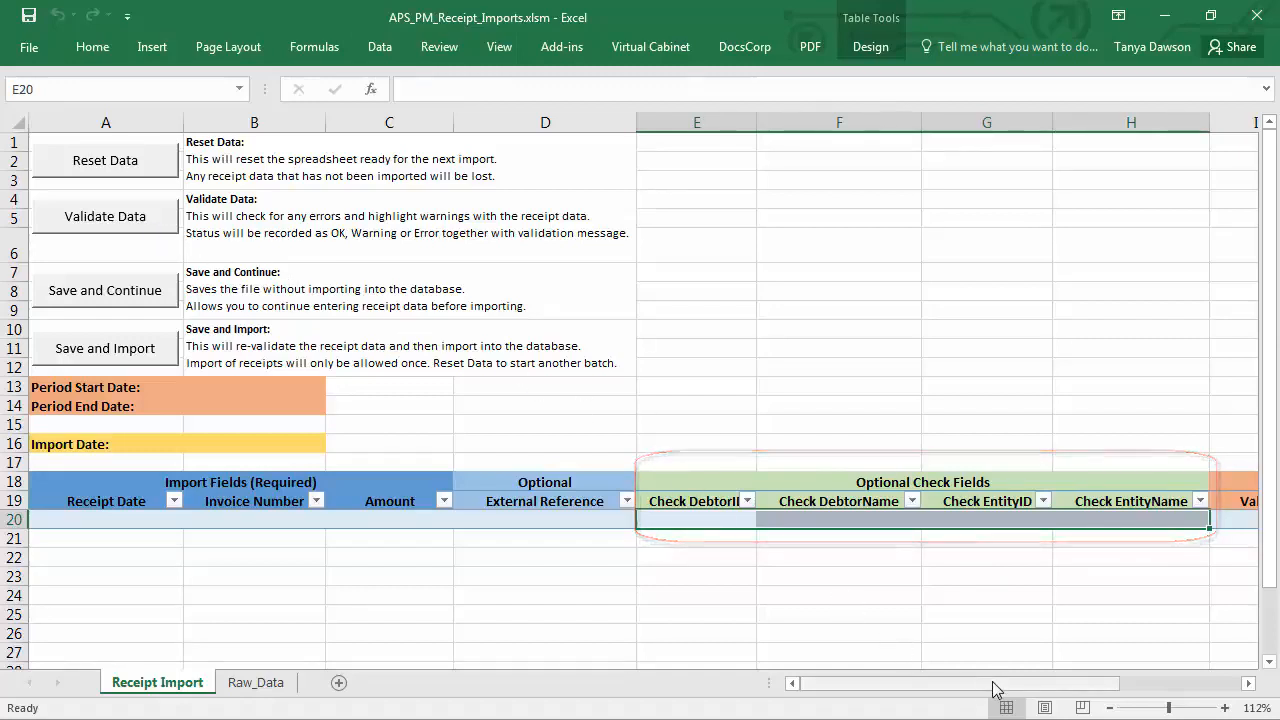
# Step: Examine the Valid, Message and ImportID columns of the import table, ending at the start of row 20
pyautogui.click(1229, 522)
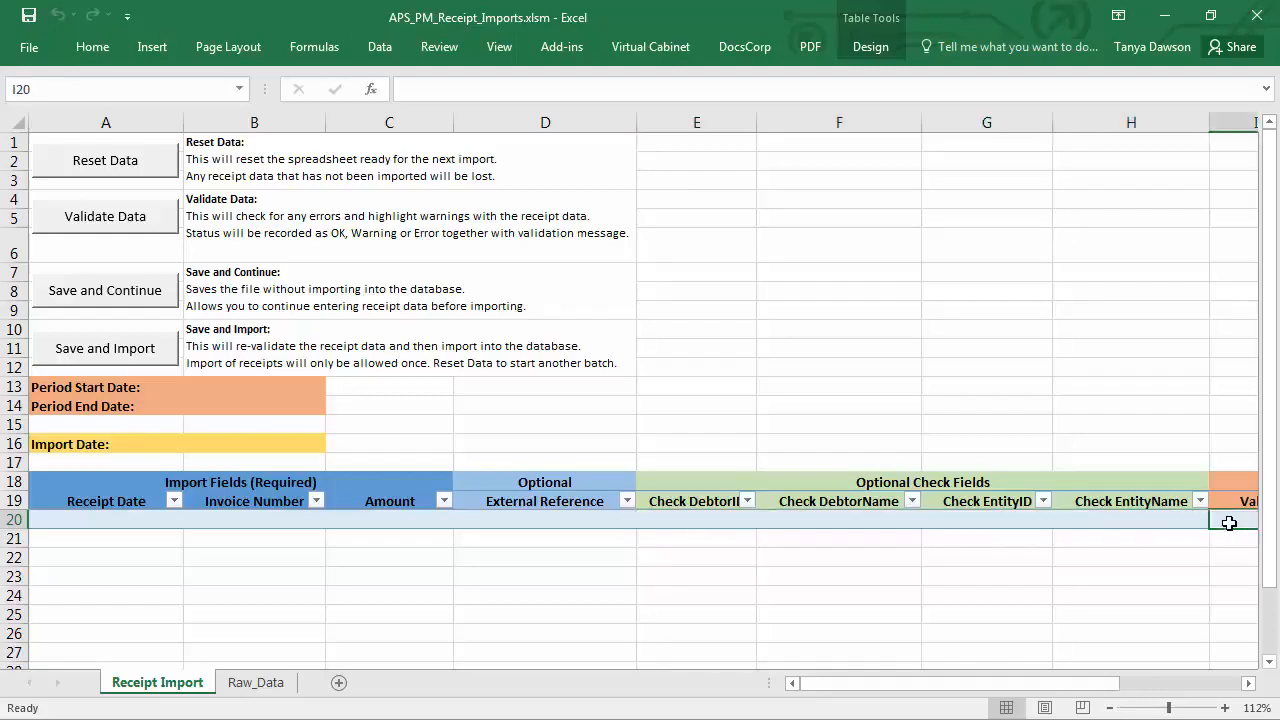
pyautogui.press('Right')
pyautogui.press('Right')
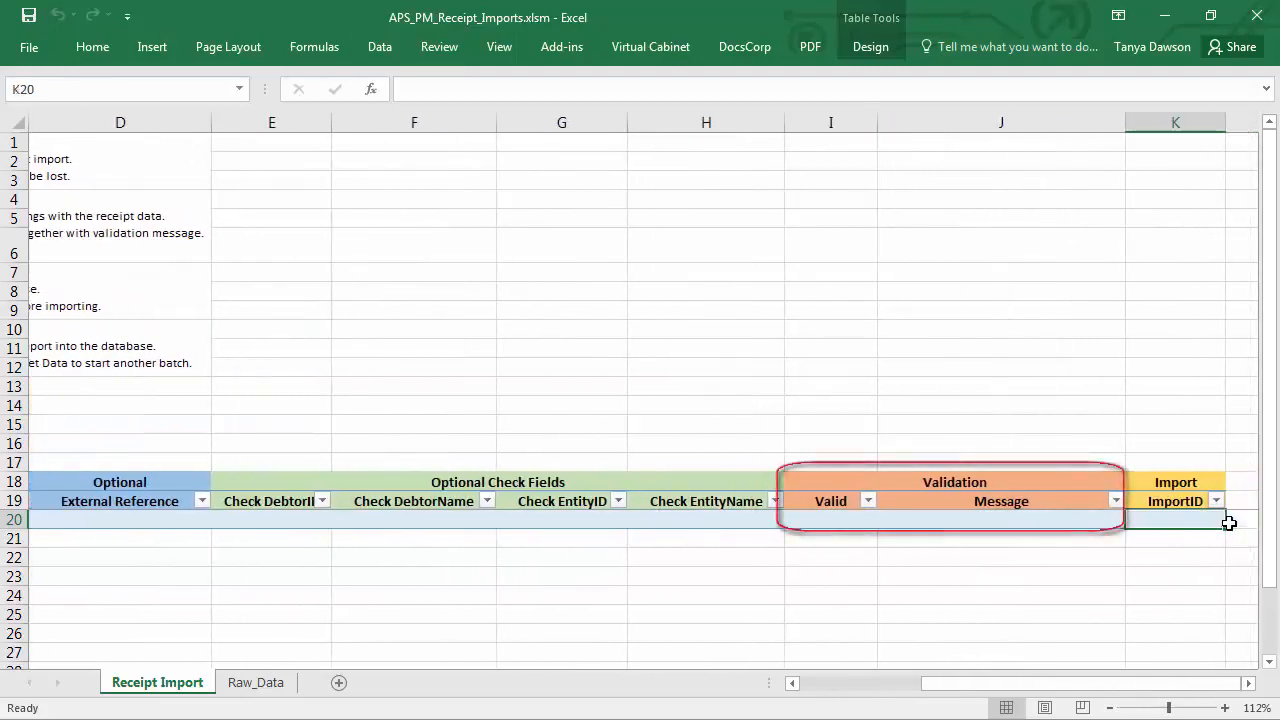
pyautogui.press('Left')
pyautogui.press('Left')
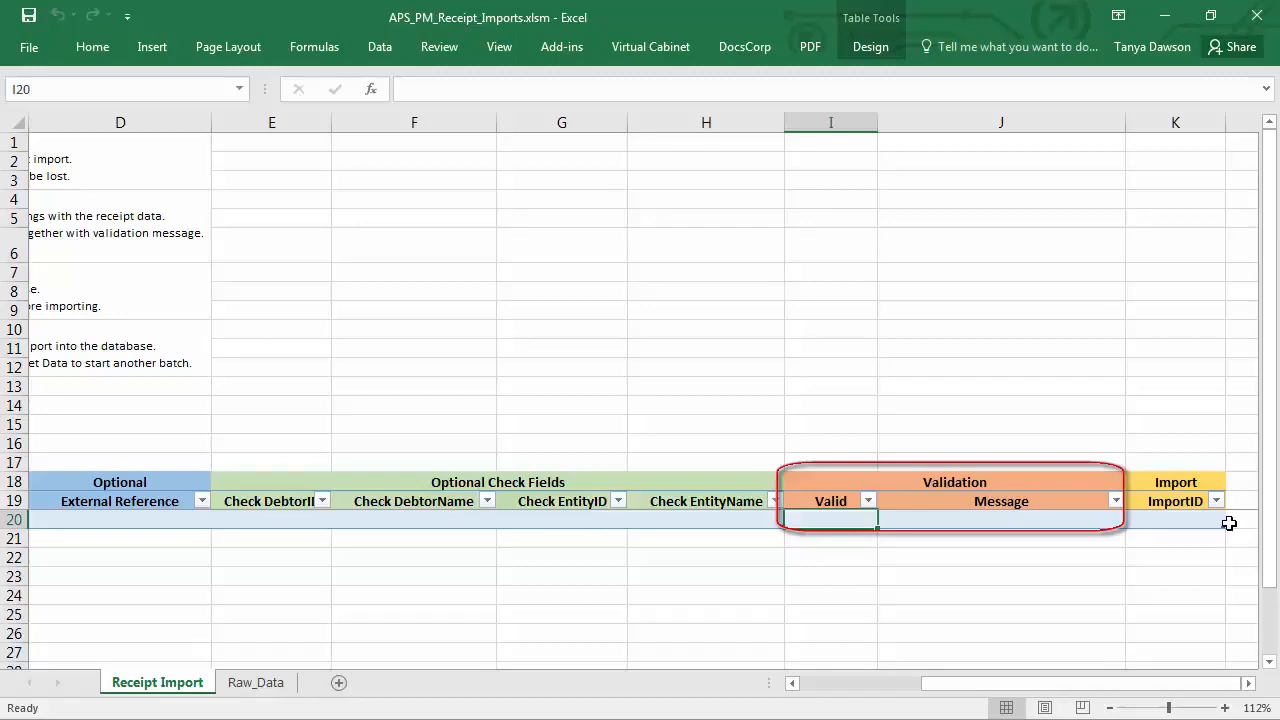
pyautogui.click(920, 523)
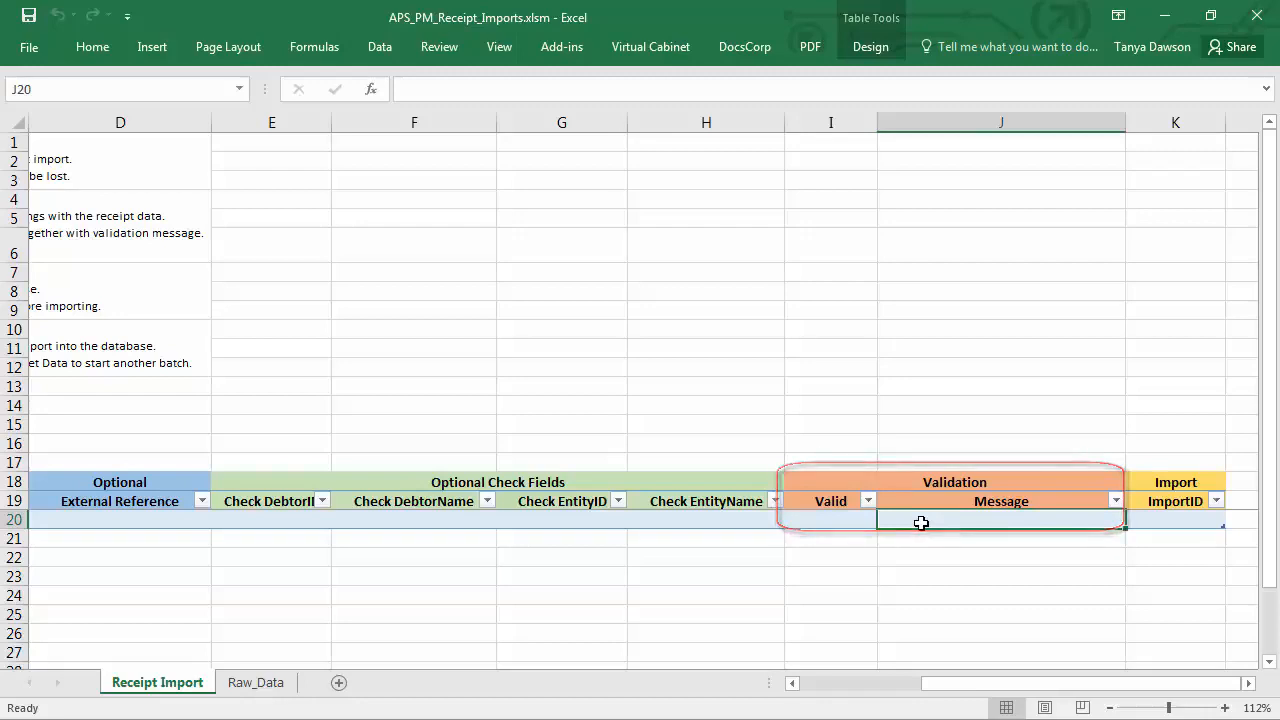
pyautogui.click(1156, 519)
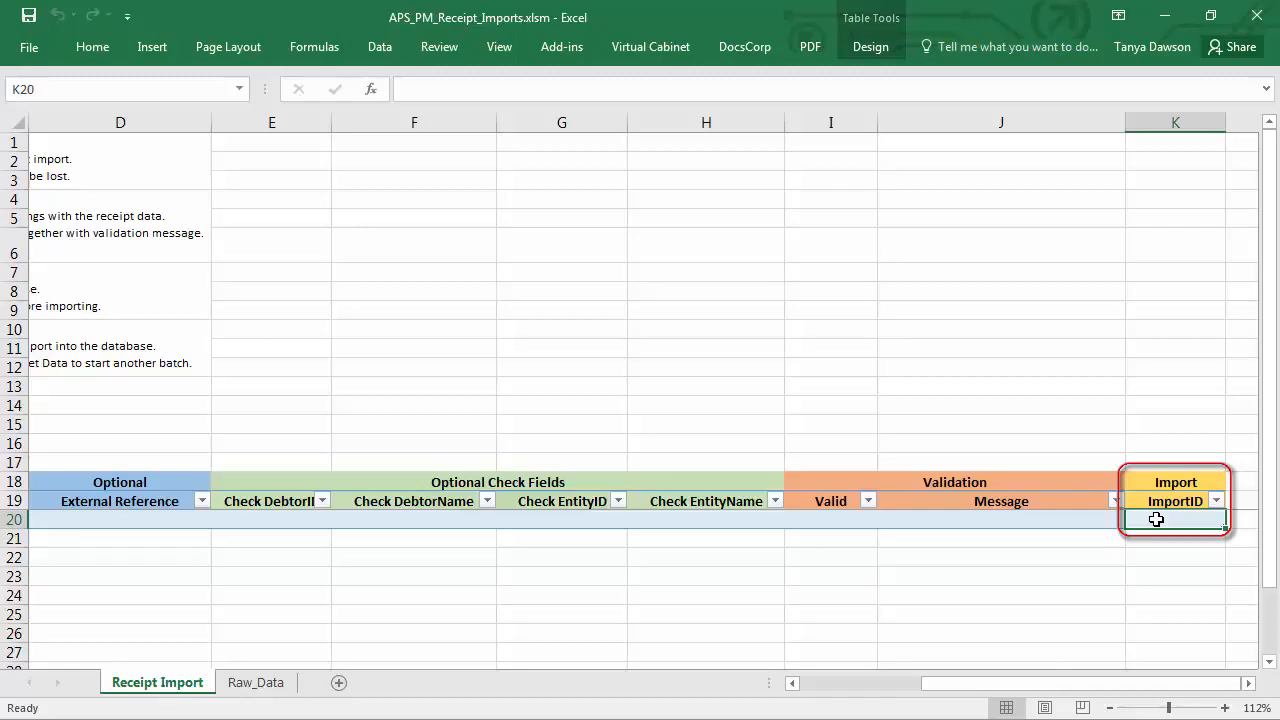
pyautogui.press('Left')
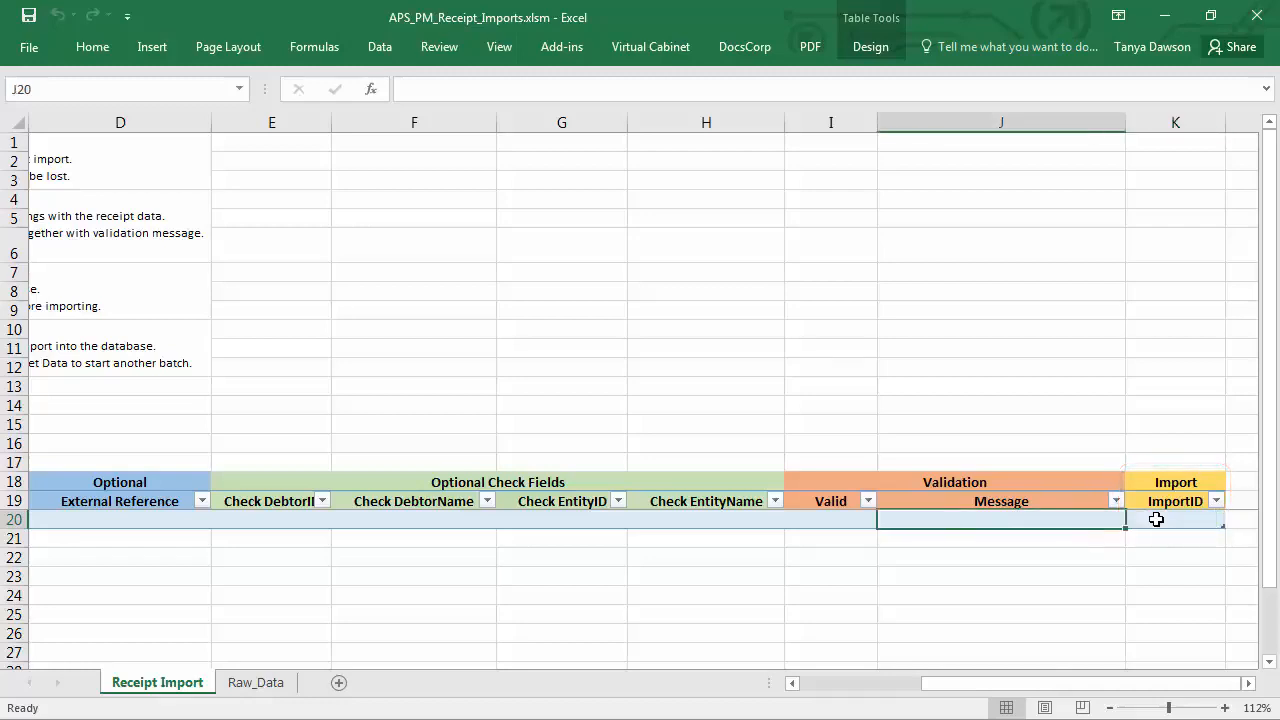
pyautogui.press('Home')
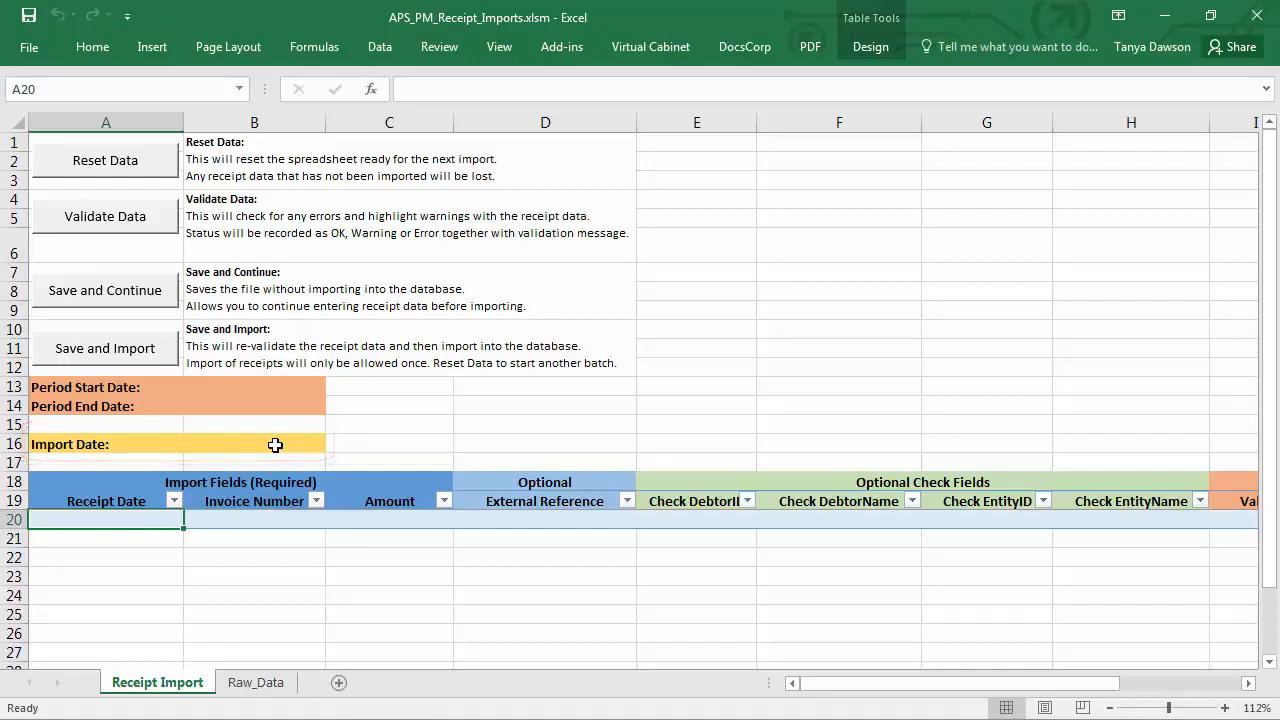
# Step: Copy the receipt data in columns A to E of the Raw_Data sheet, from row 2 down without the headers
pyautogui.click(256, 684)
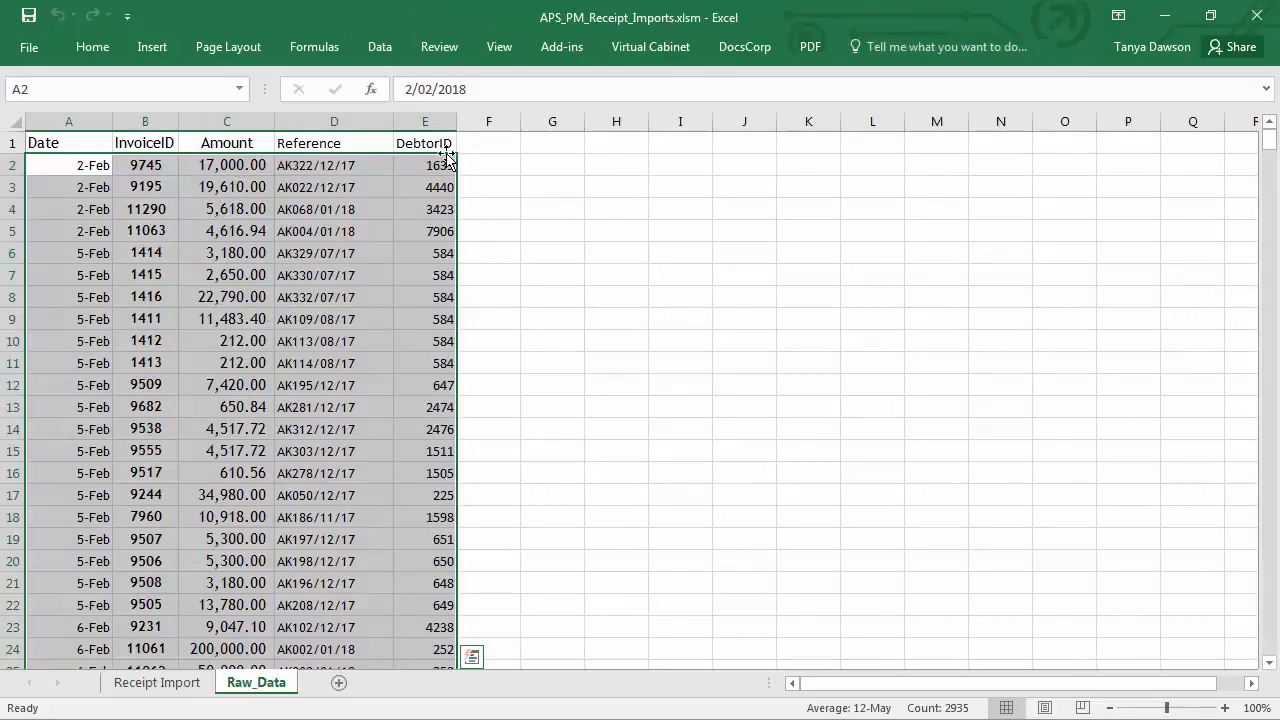
pyautogui.rightClick(260, 166)
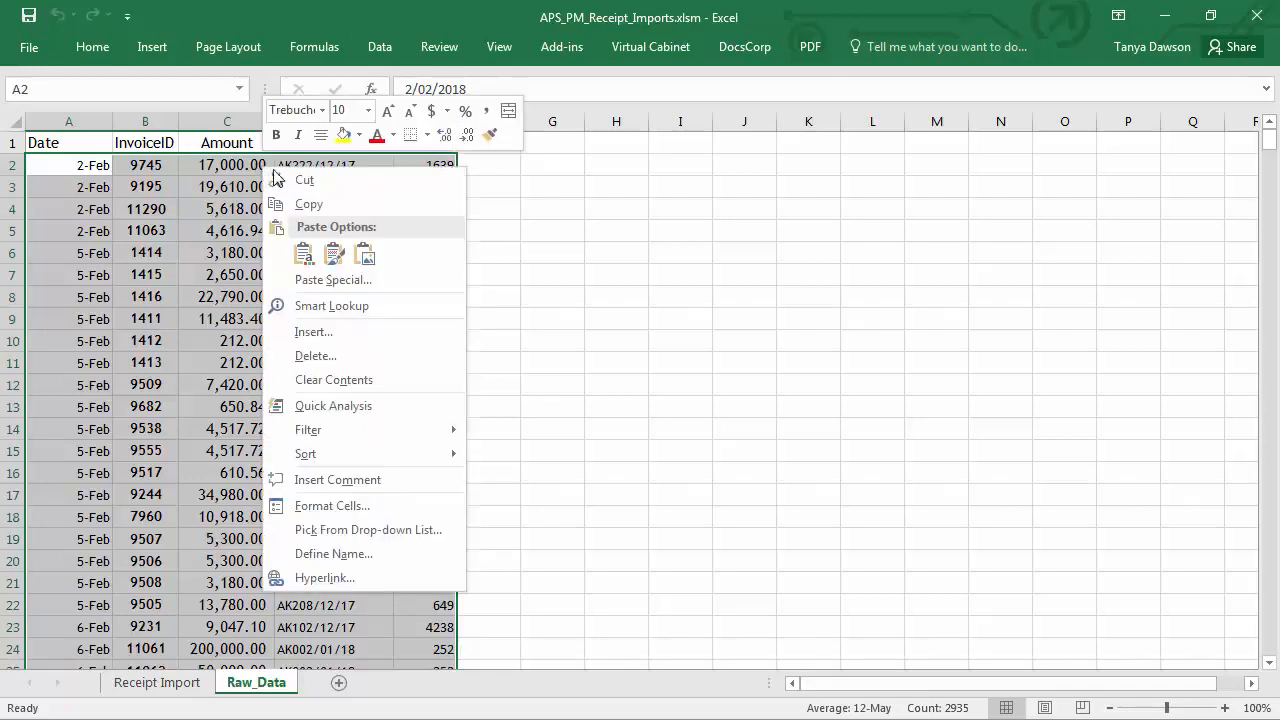
pyautogui.click(318, 207)
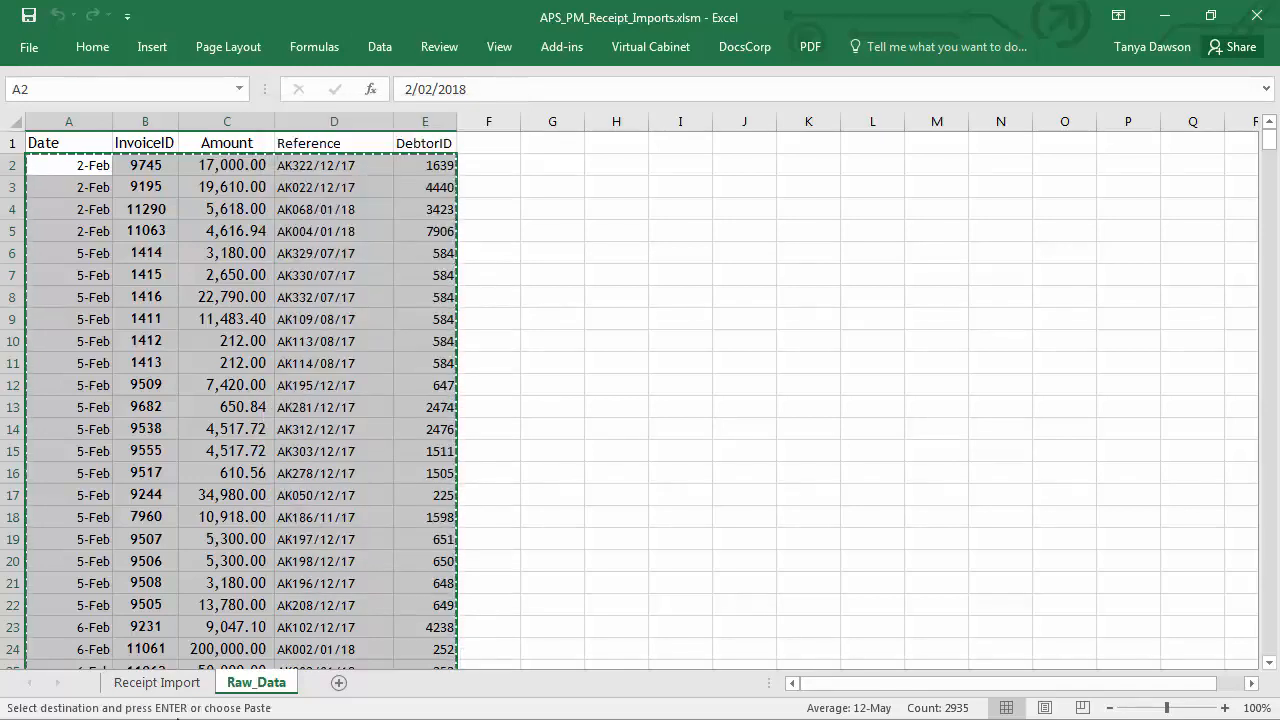
# Step: Paste the copied receipt data as values into the Receipt Import sheet, starting at cell A20
pyautogui.click(164, 688)
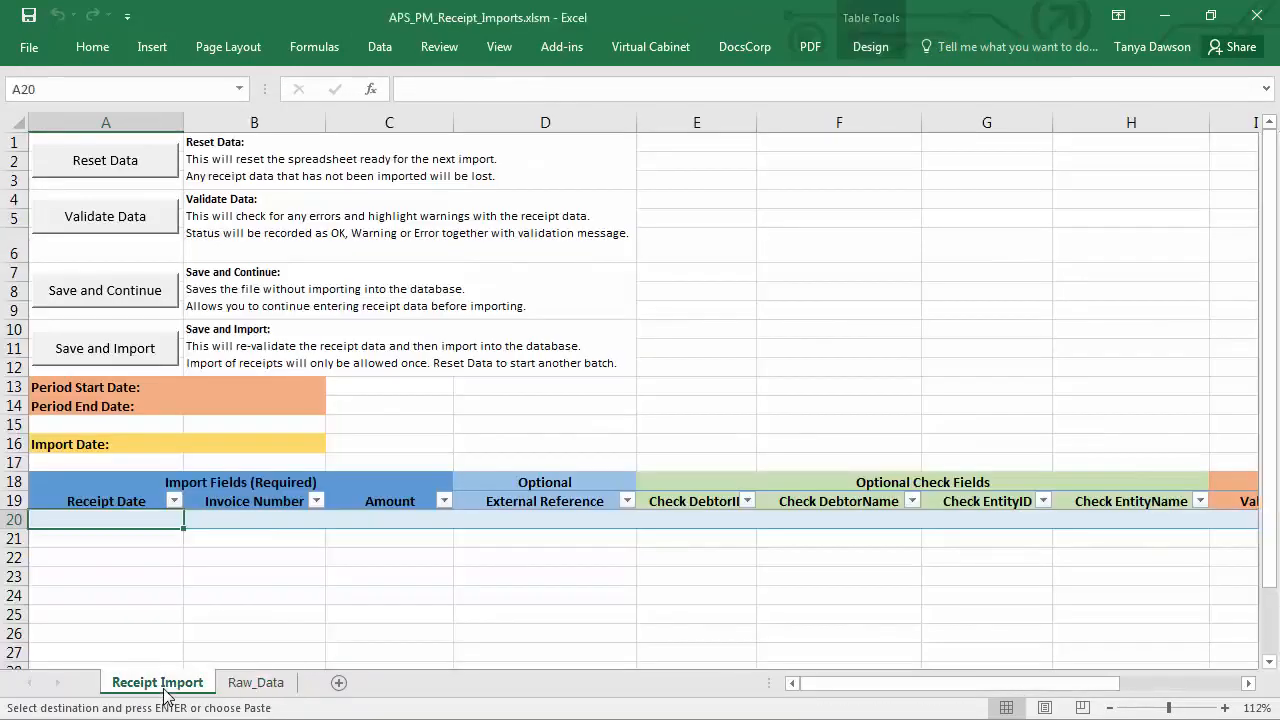
pyautogui.rightClick(92, 520)
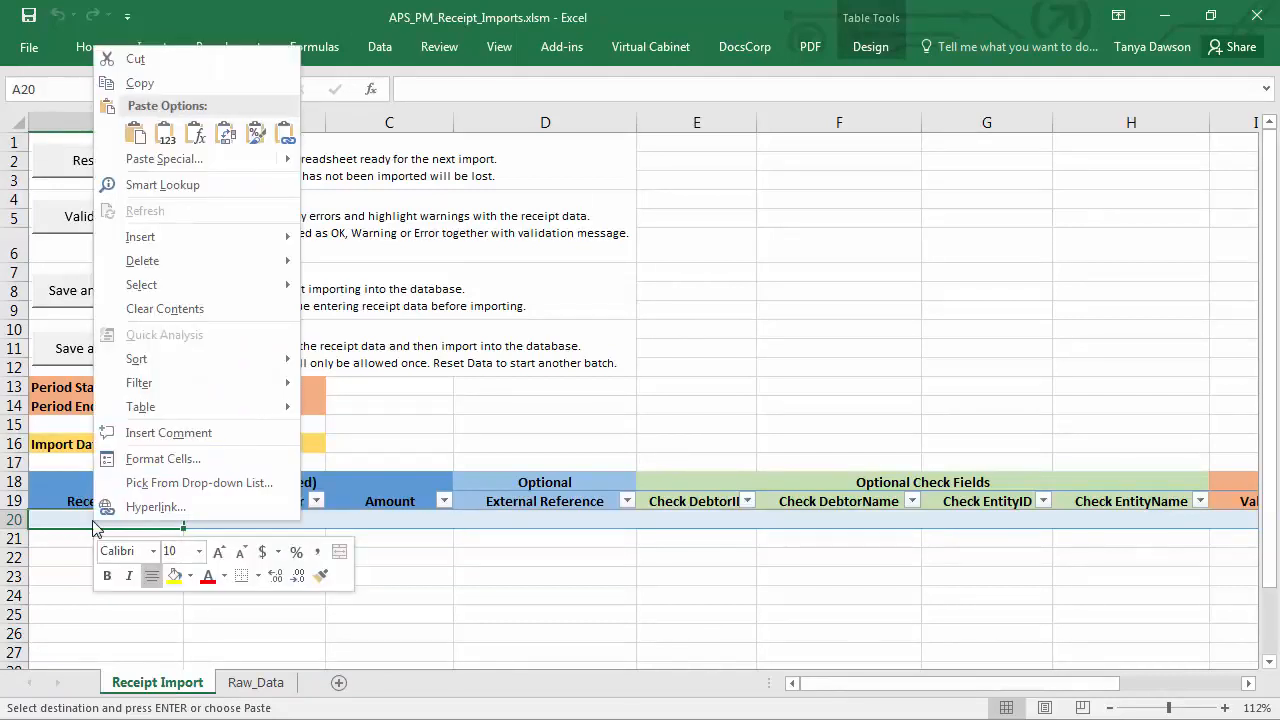
pyautogui.click(167, 133)
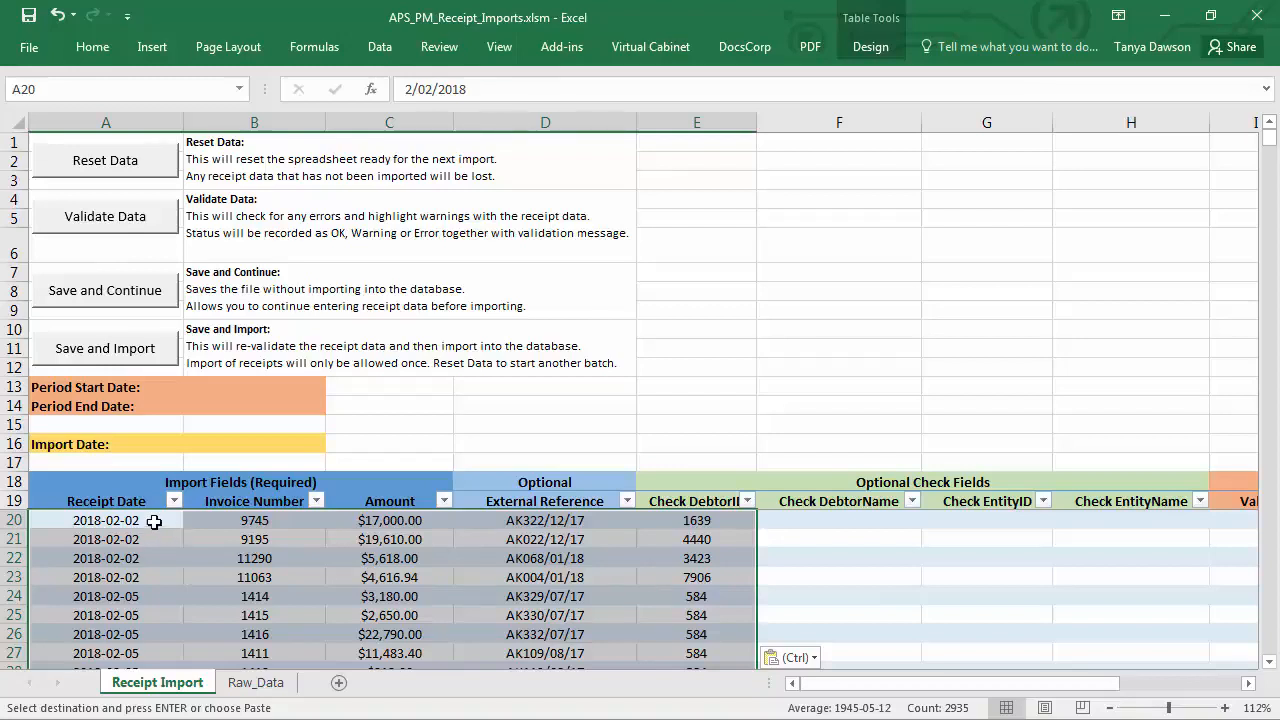
pyautogui.click(853, 533)
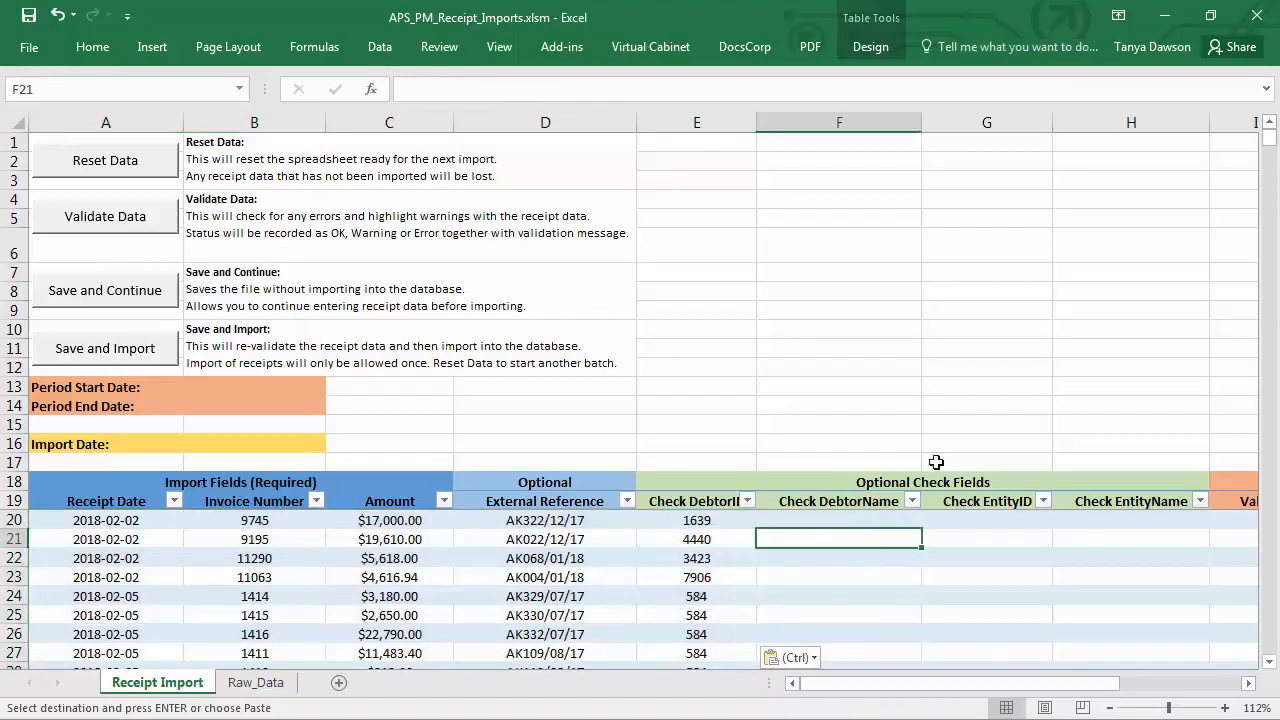
# Step: Hide the unused check columns F to H, Check DebtorName through Check EntityName, on the Receipt Import sheet
pyautogui.moveTo(922, 122); pyautogui.dragTo(891, 123)
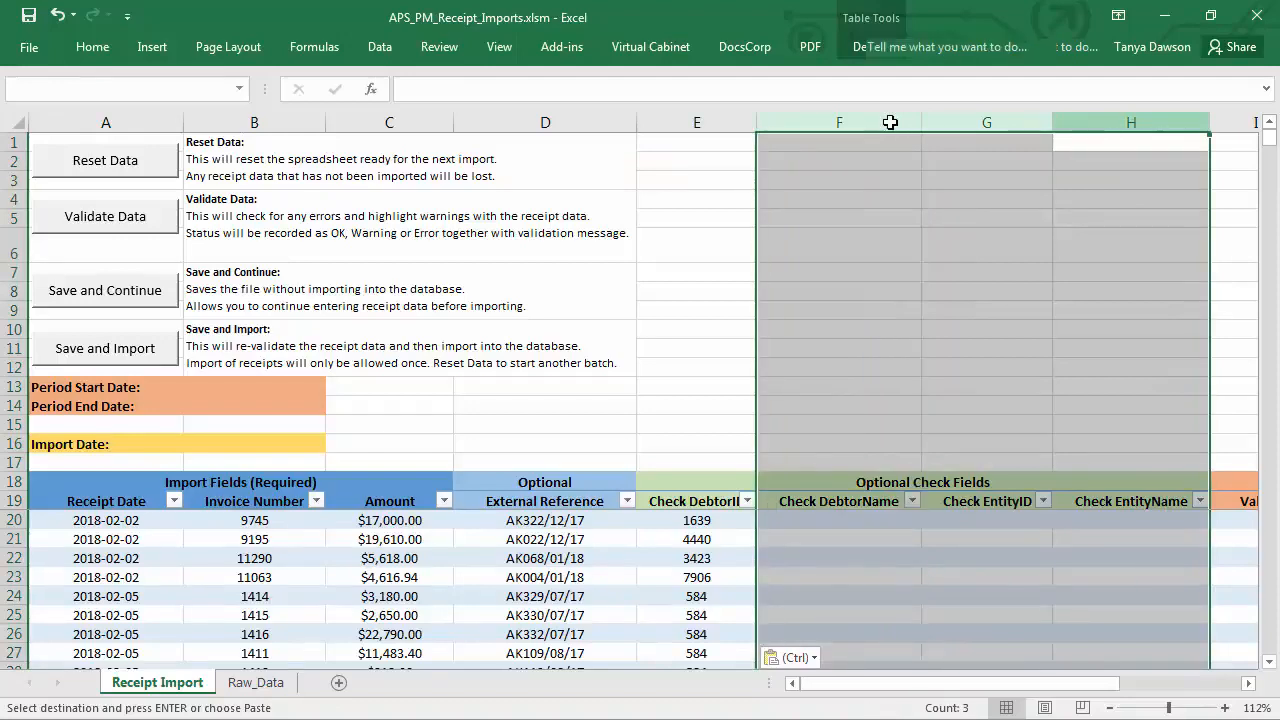
pyautogui.rightClick(891, 123)
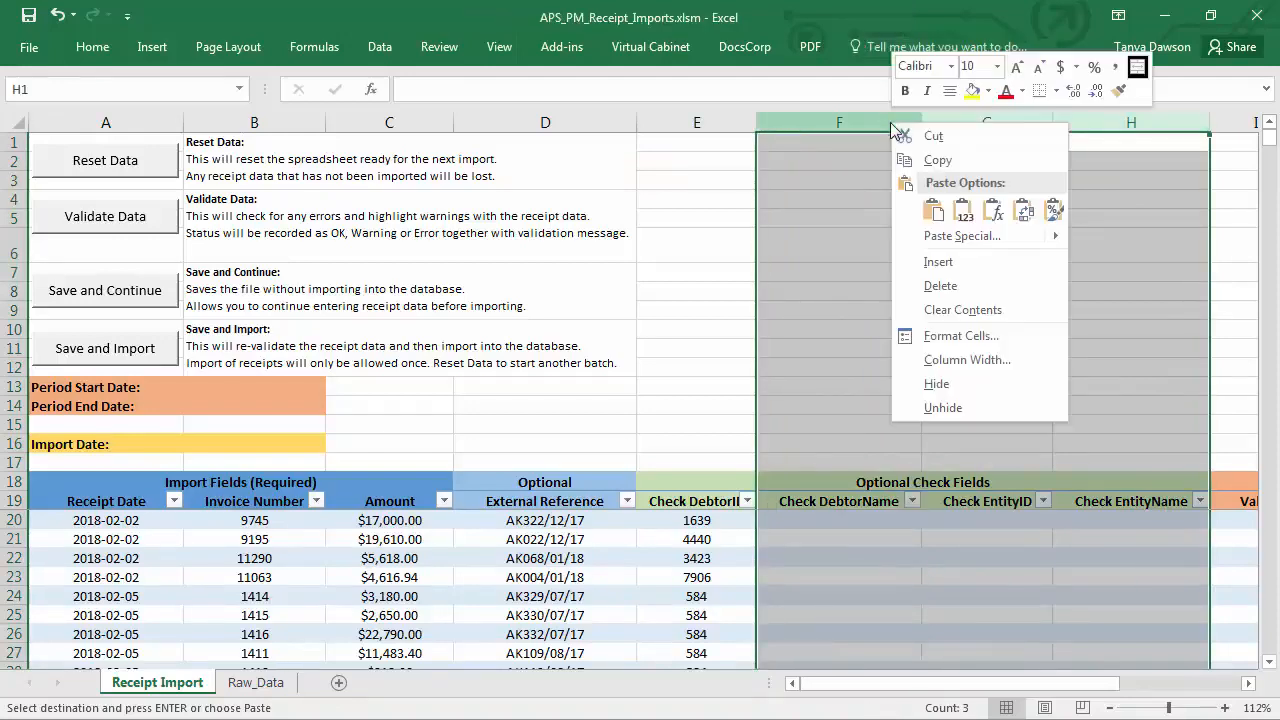
pyautogui.click(970, 385)
pyautogui.click(952, 350)
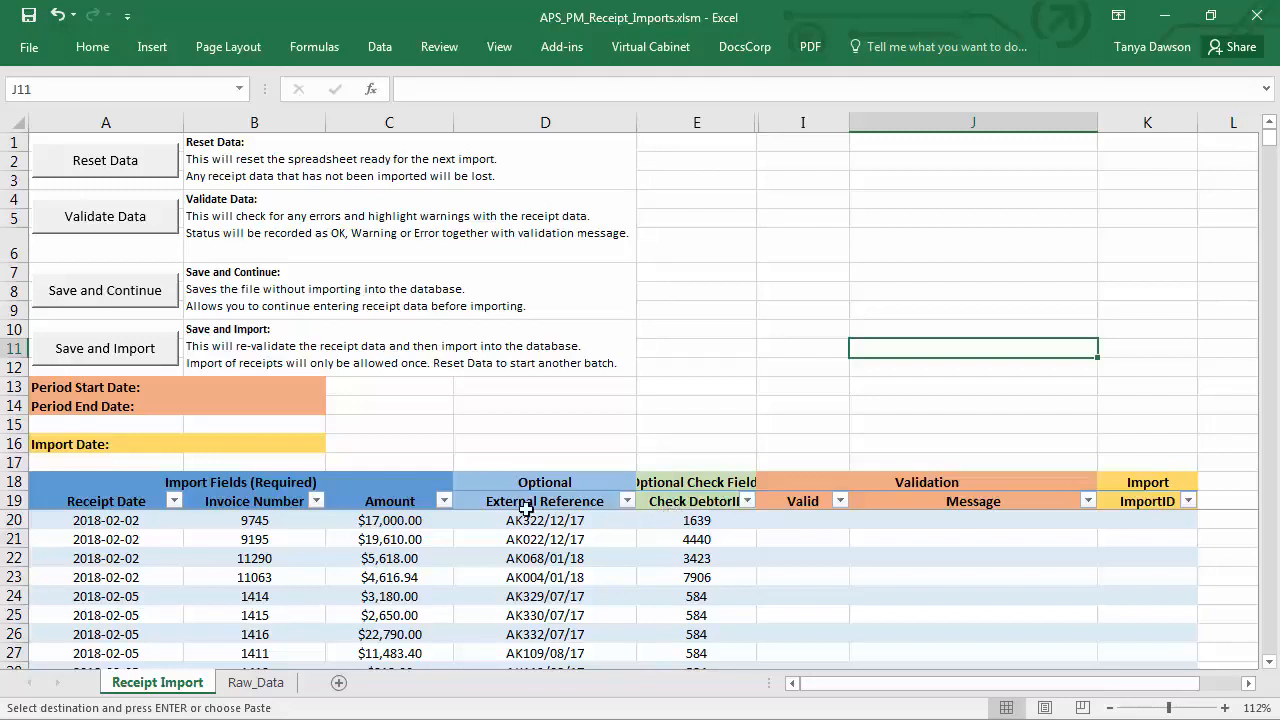
# Step: Validate the pasted receipt data, starting from the first receipt date in row 20
pyautogui.click(349, 537)
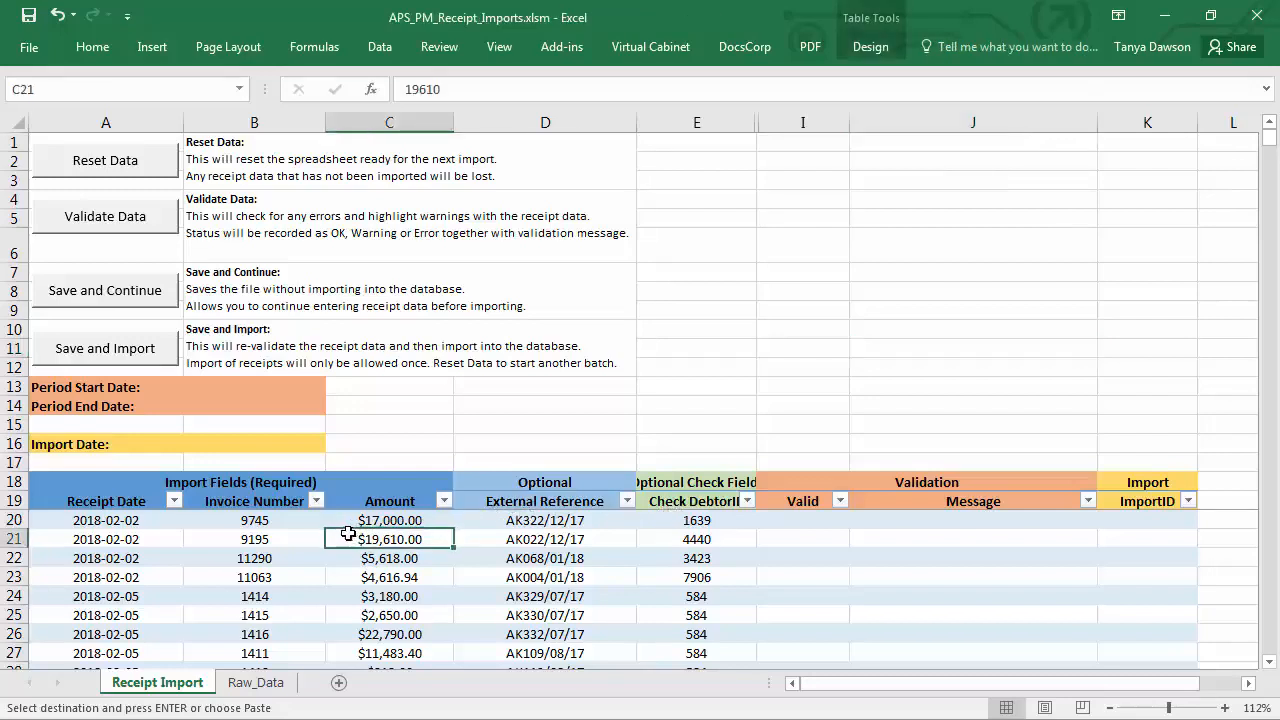
pyautogui.click(118, 522)
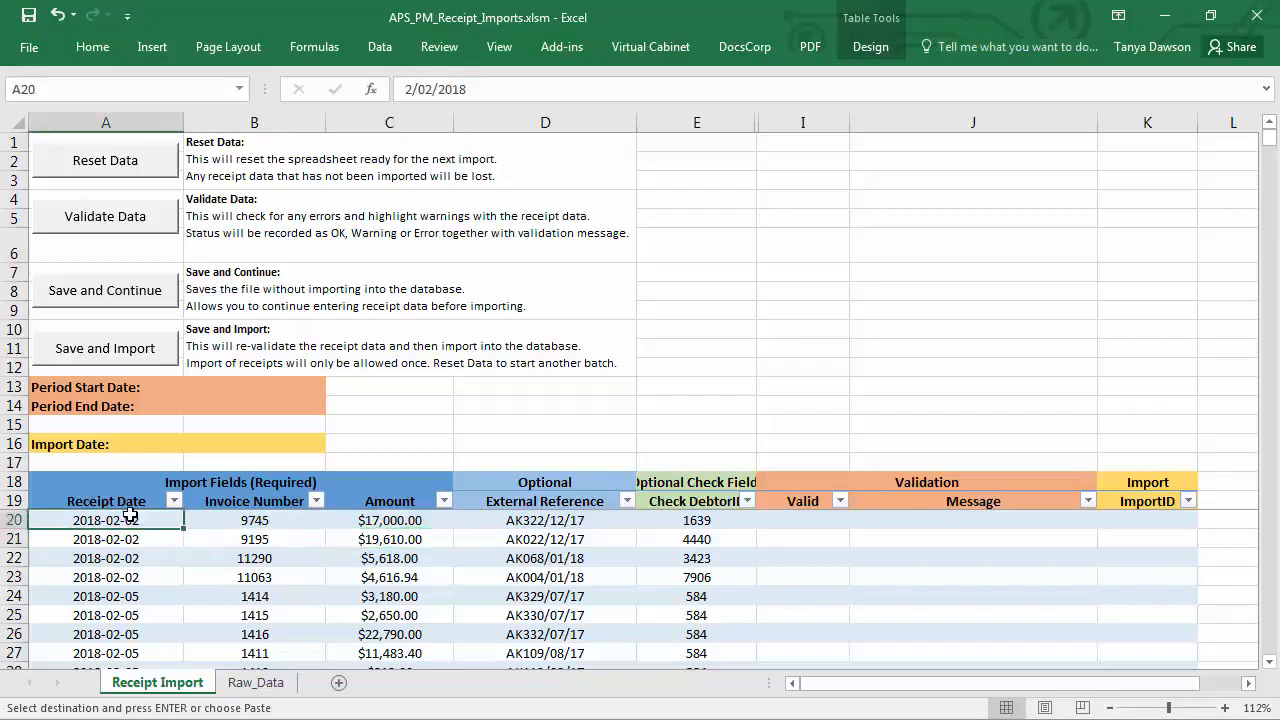
pyautogui.click(158, 221)
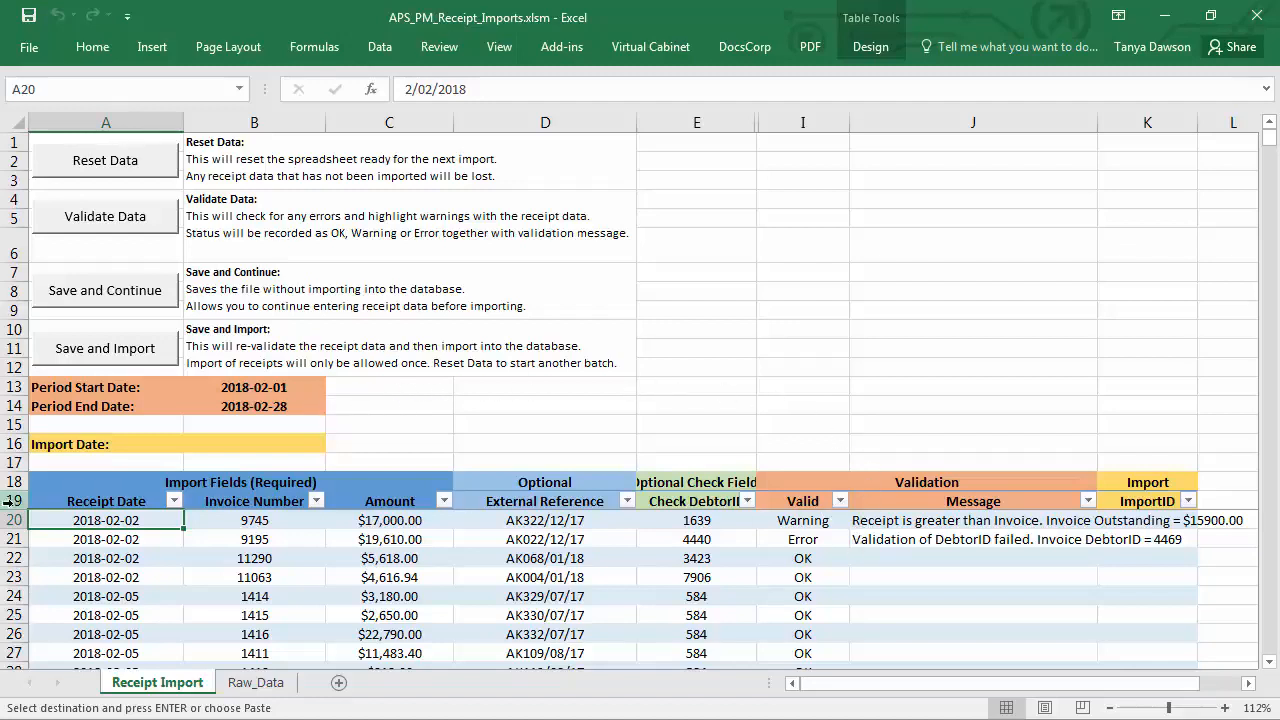
# Step: Filter the Valid column to Warning and compare the row's validation message with its receipt amount
pyautogui.click(840, 501)
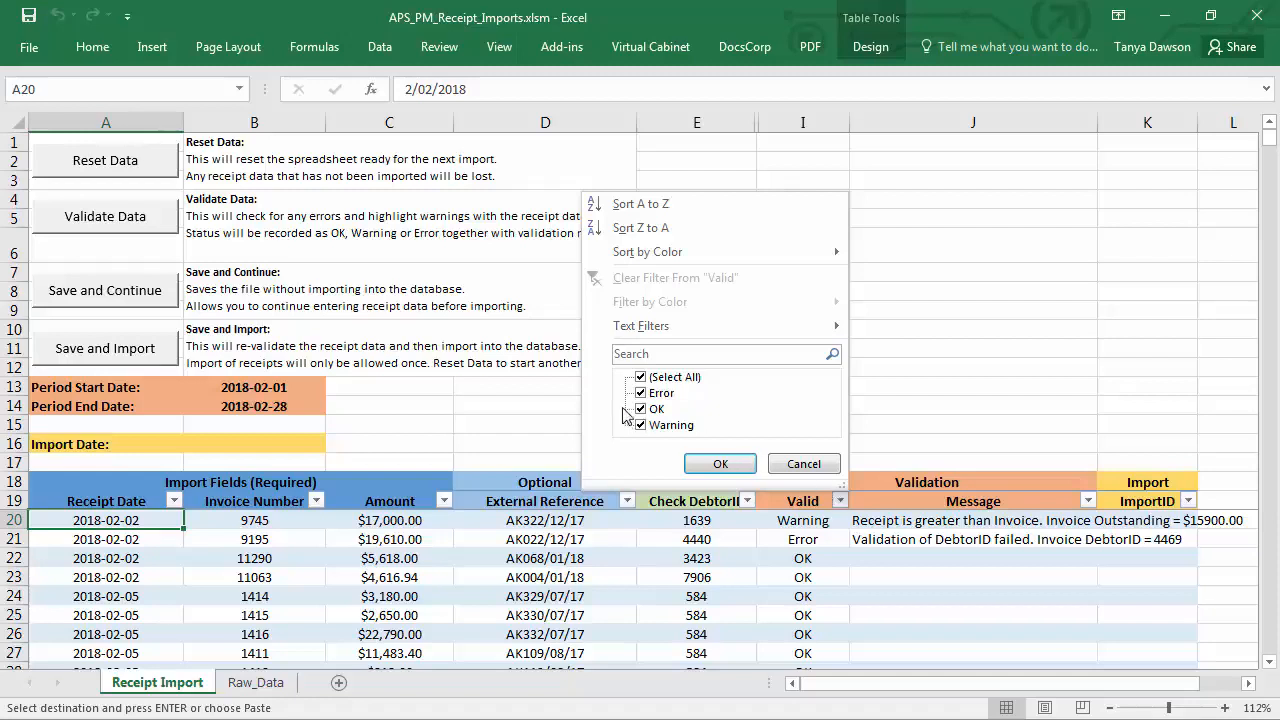
pyautogui.click(641, 377)
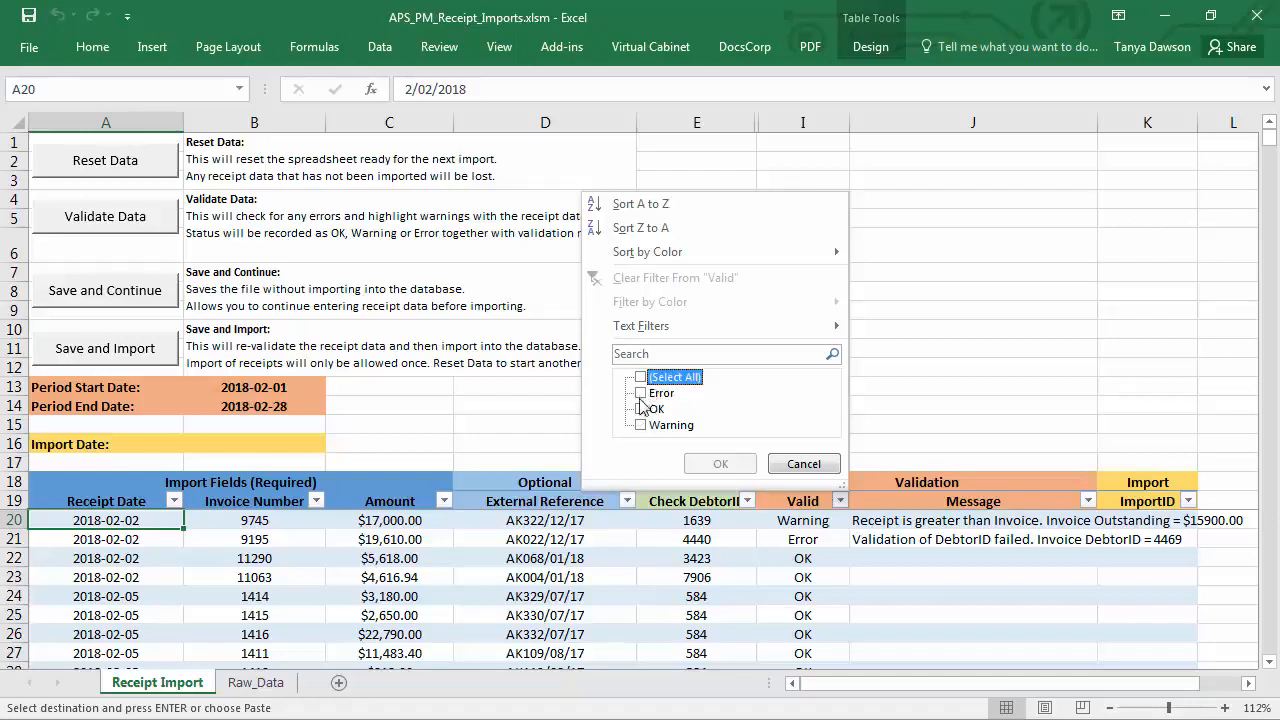
pyautogui.click(641, 425)
pyautogui.click(720, 464)
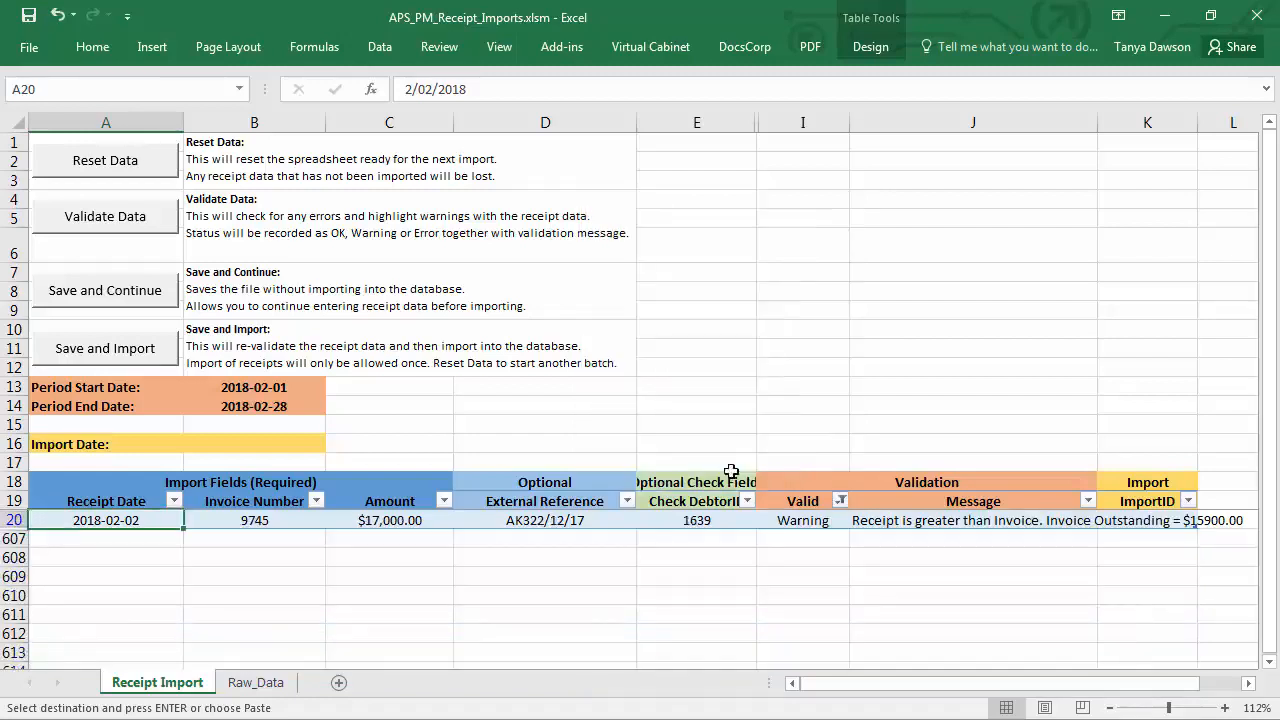
pyautogui.click(815, 522)
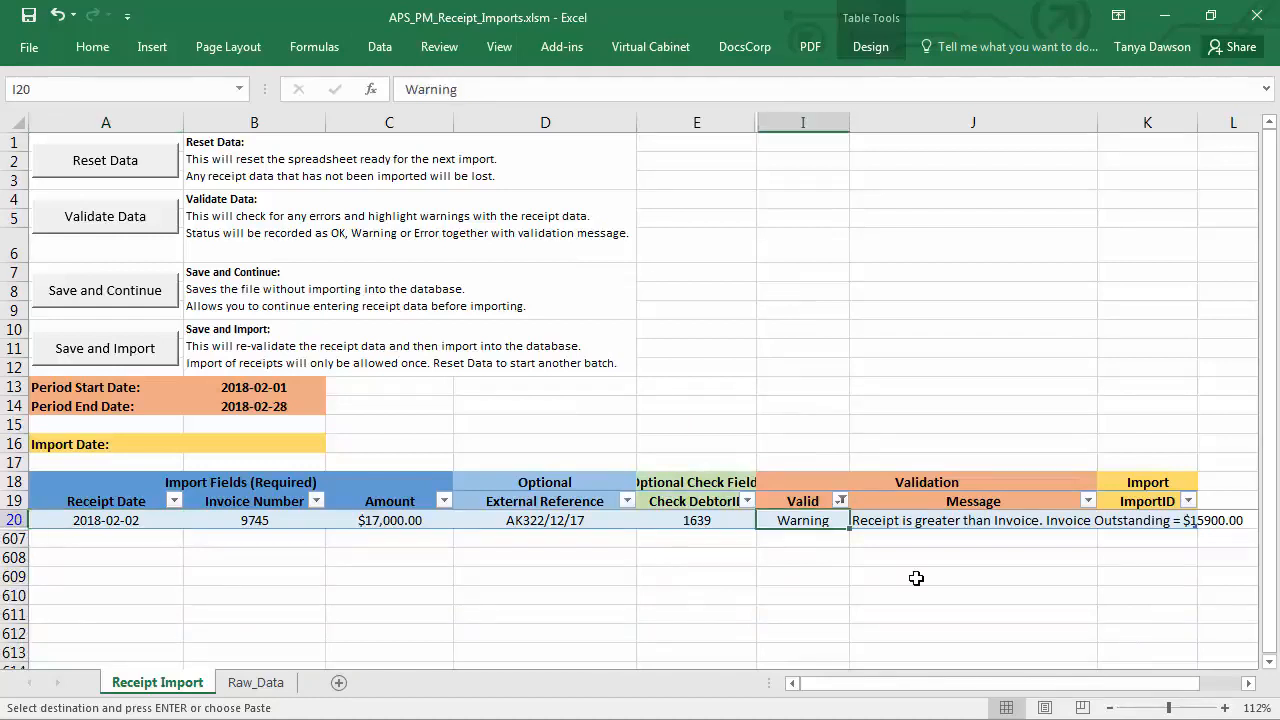
pyautogui.press('Right')
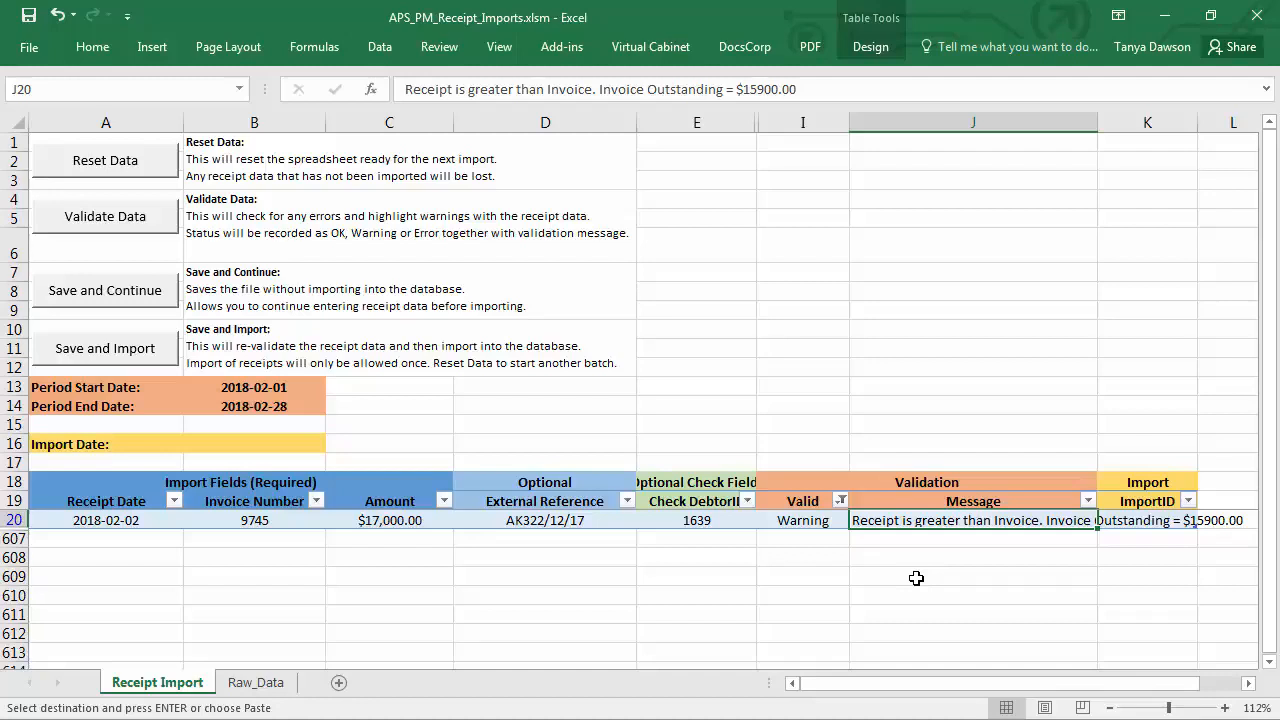
pyautogui.click(416, 521)
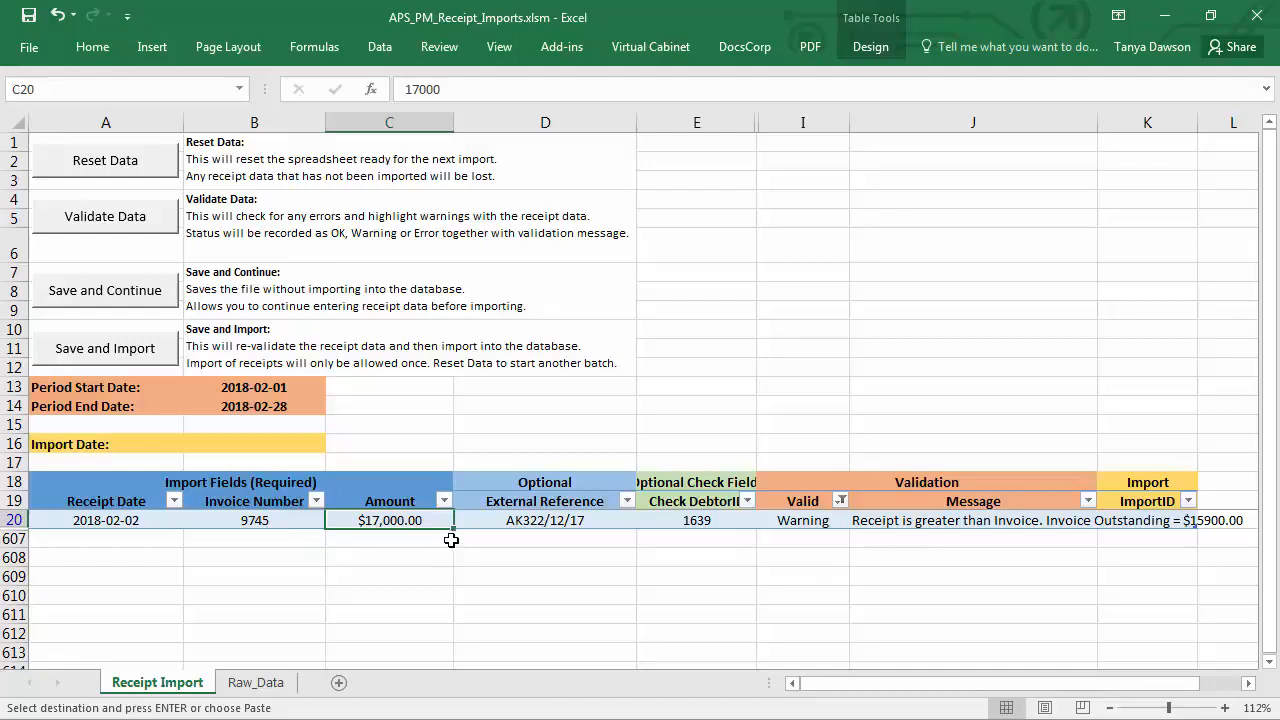
# Step: Switch the Valid column filter from Warning to Error only
pyautogui.click(841, 500)
pyautogui.click(641, 425)
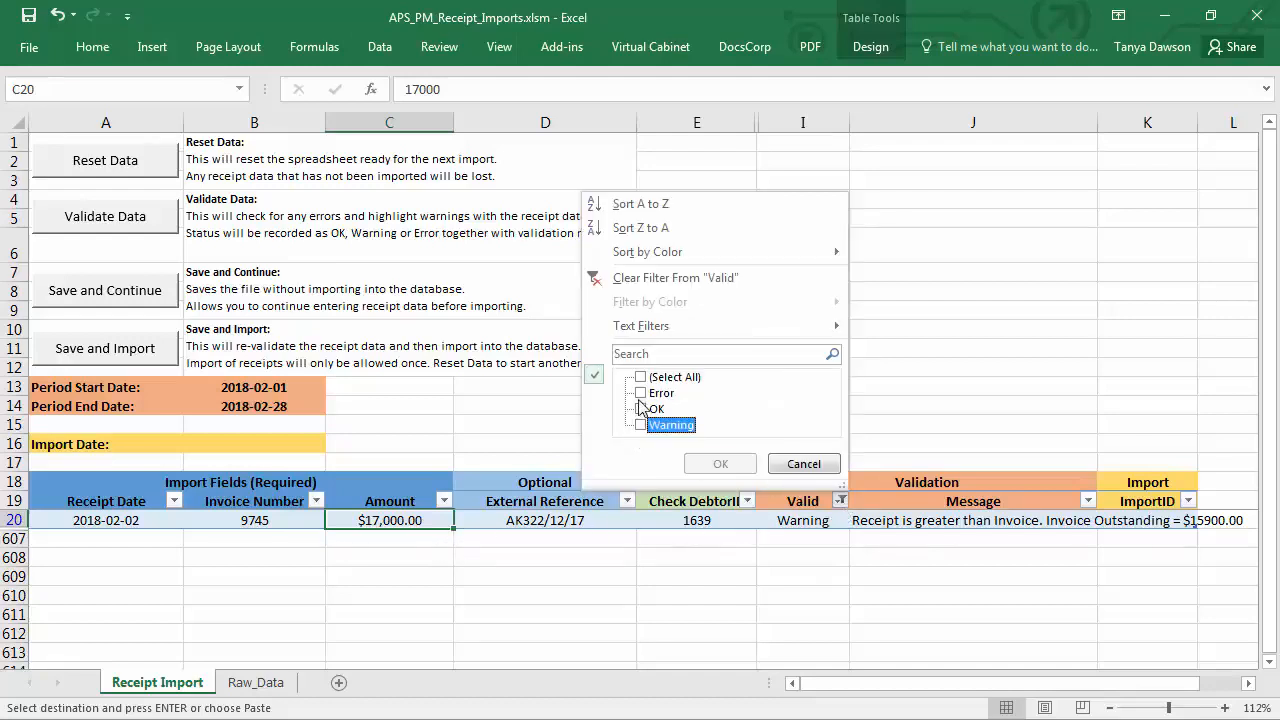
pyautogui.click(641, 393)
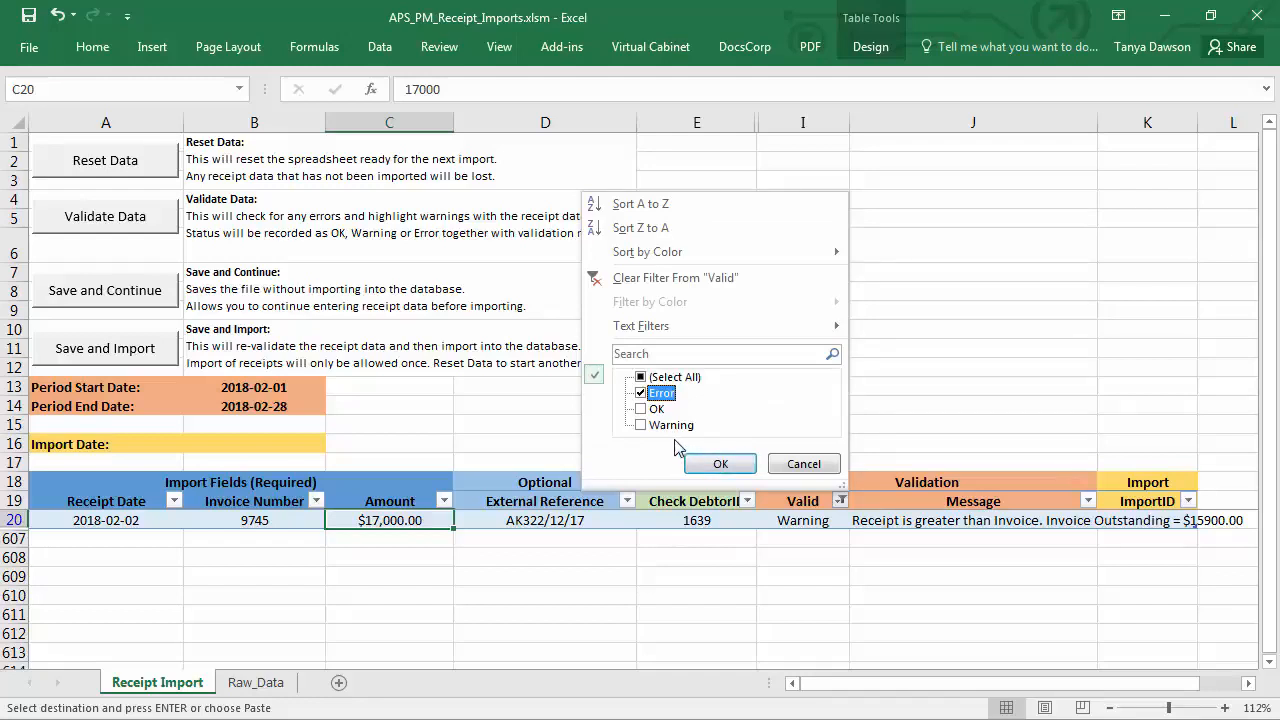
pyautogui.click(723, 464)
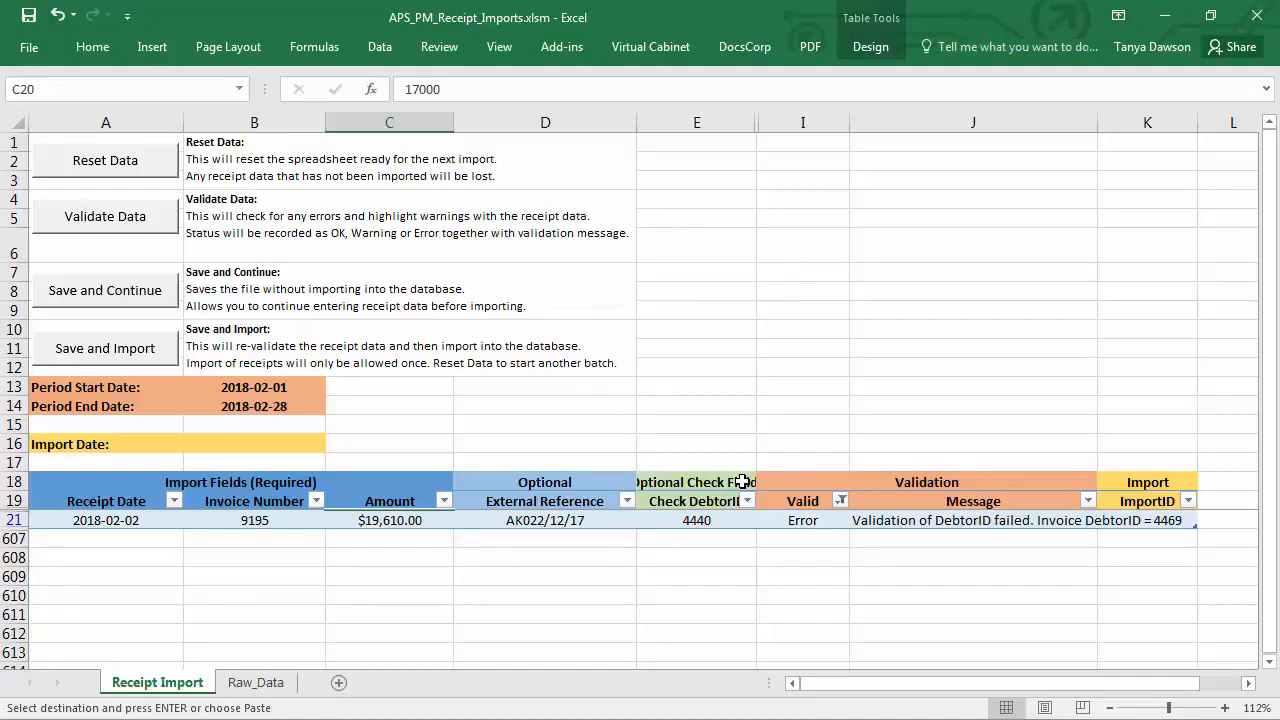
# Step: Show all receipt rows again and try to save and import the batch
pyautogui.click(840, 500)
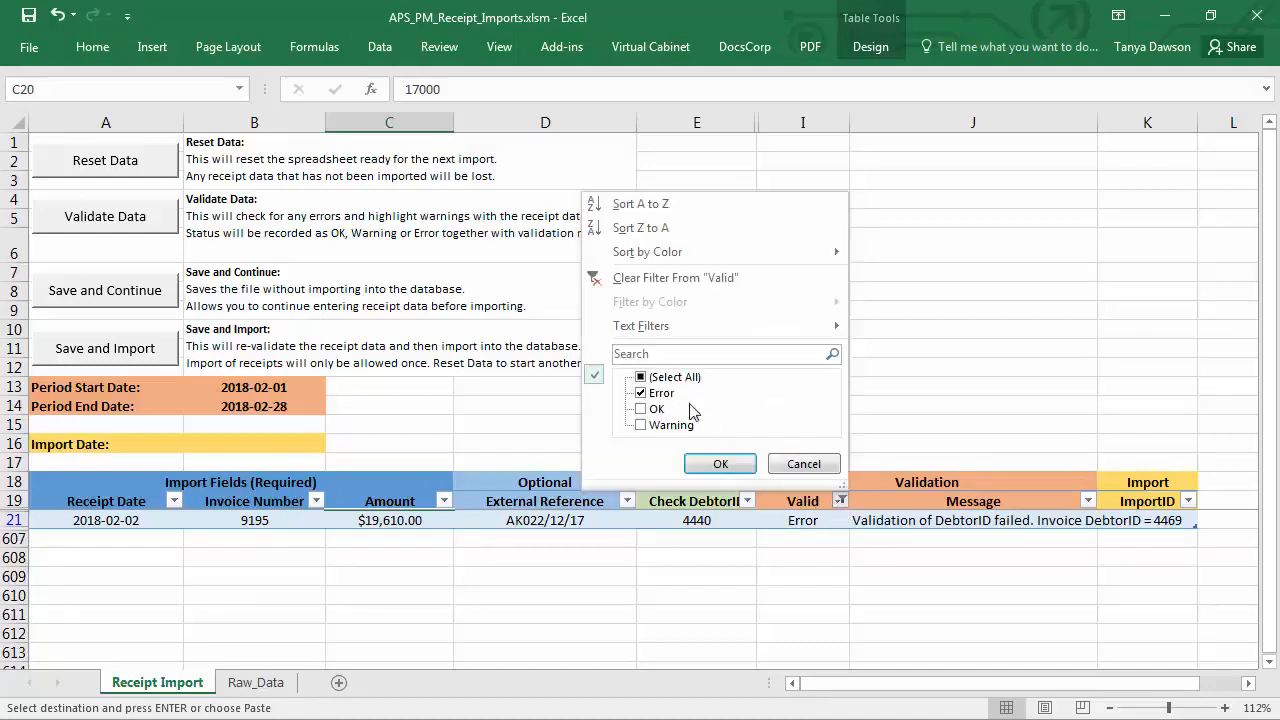
pyautogui.click(641, 378)
pyautogui.click(720, 464)
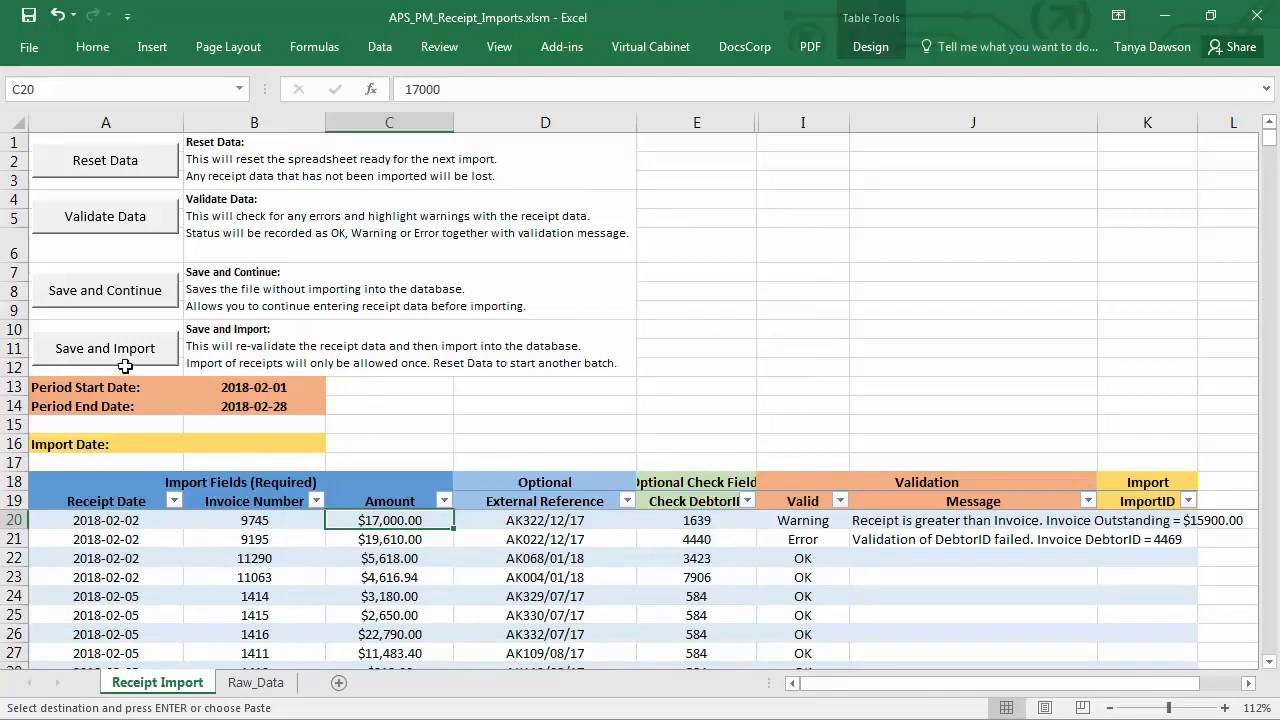
pyautogui.click(125, 362)
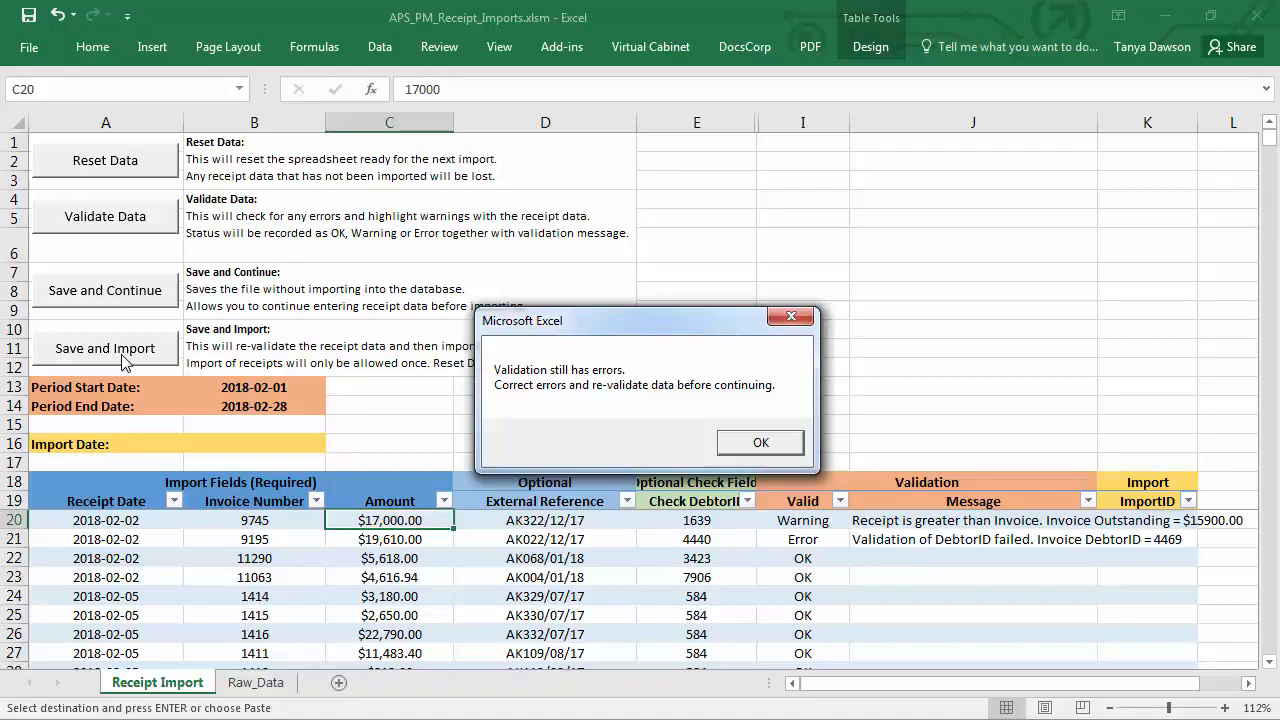
pyautogui.click(776, 443)
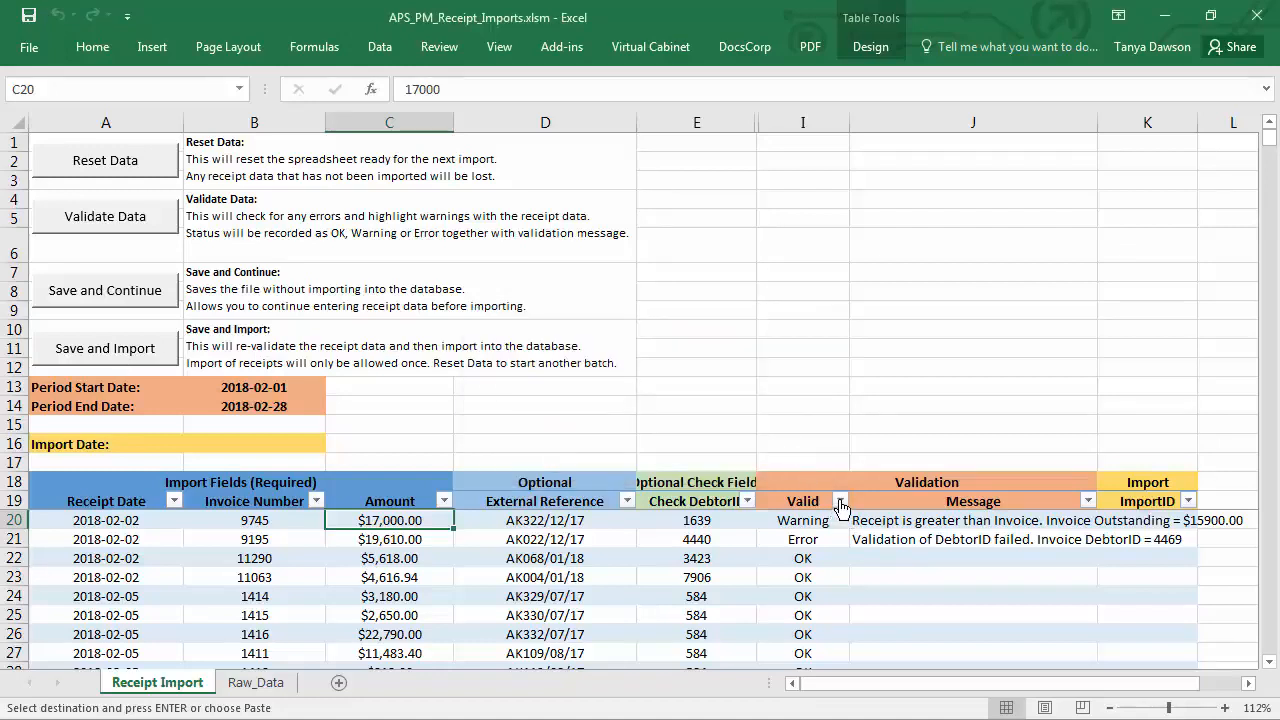
# Step: Filter the Valid column to Error rows and examine the validation message in row 21
pyautogui.click(840, 500)
pyautogui.click(648, 379)
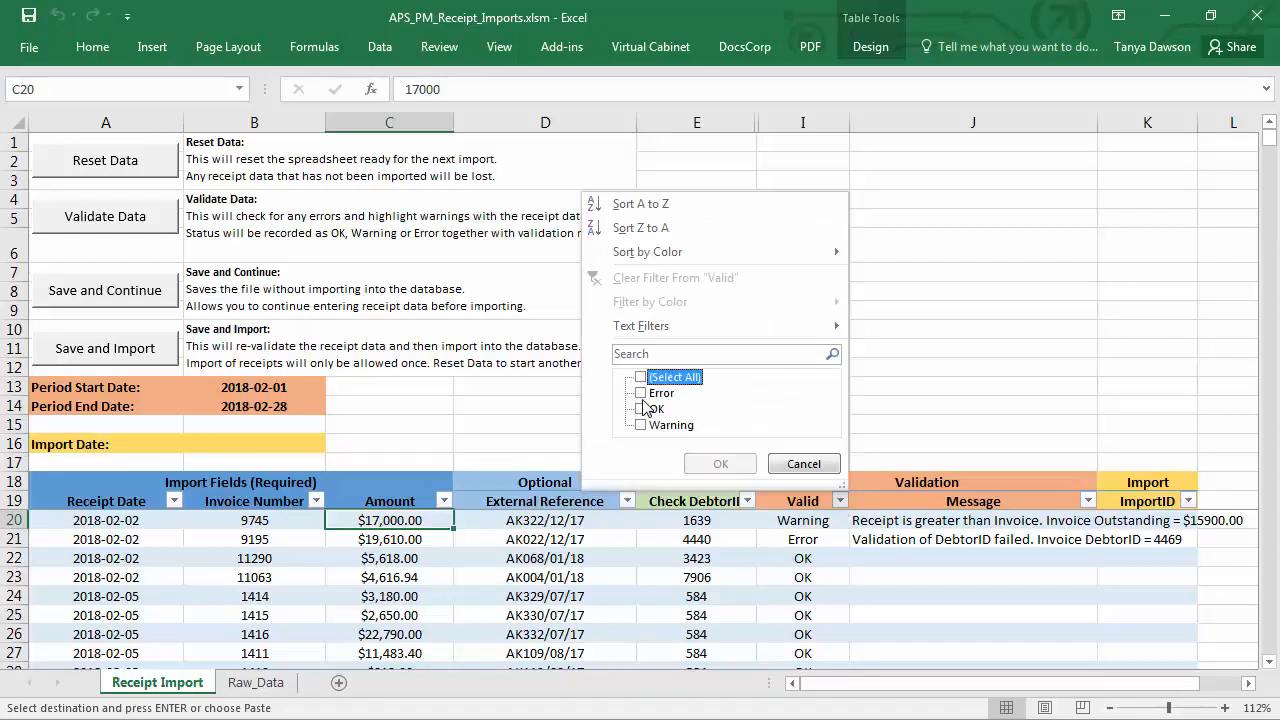
pyautogui.click(646, 393)
pyautogui.click(720, 465)
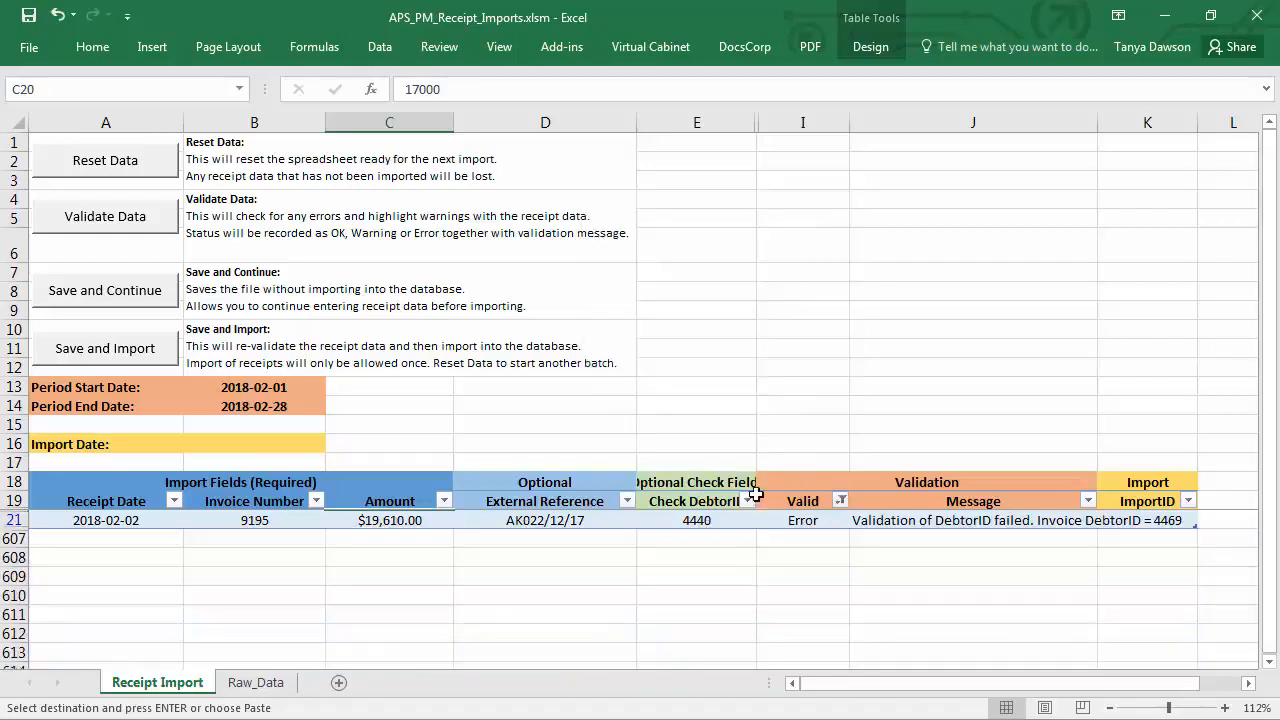
pyautogui.click(921, 524)
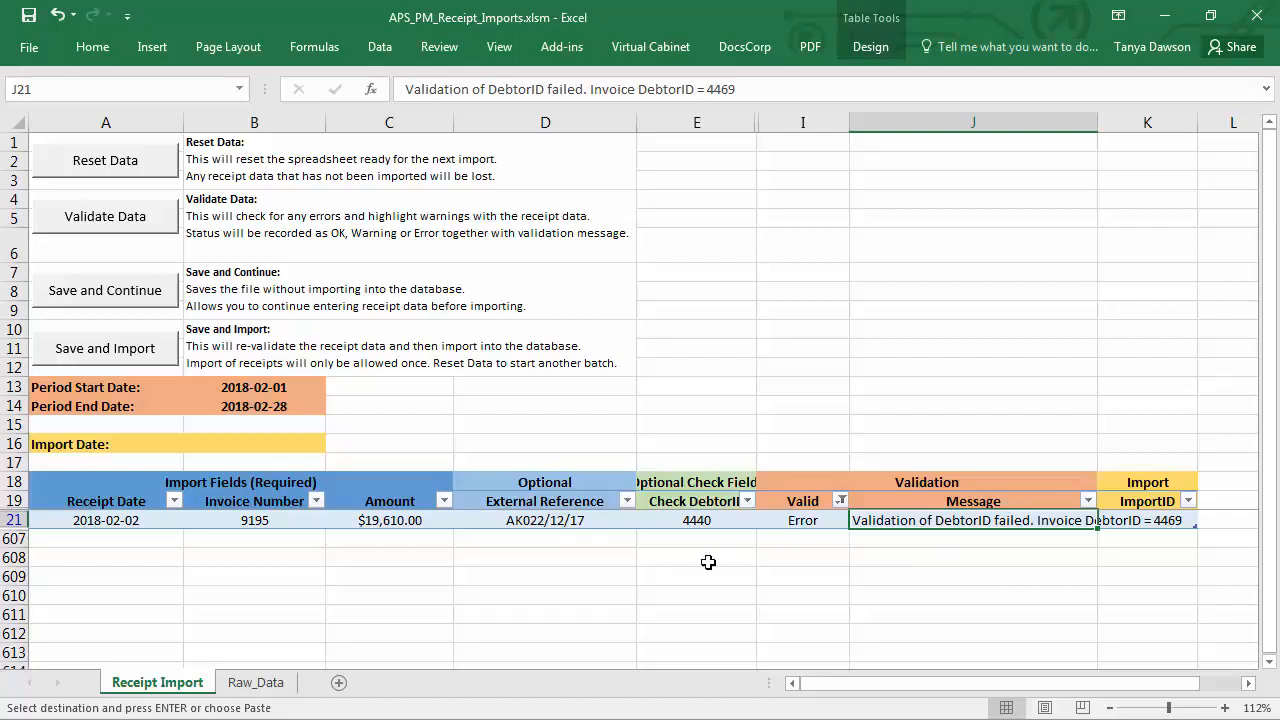
# Step: Correct Check DebtorID in row 21 to the invoice DebtorID given in its validation message
pyautogui.click(684, 528)
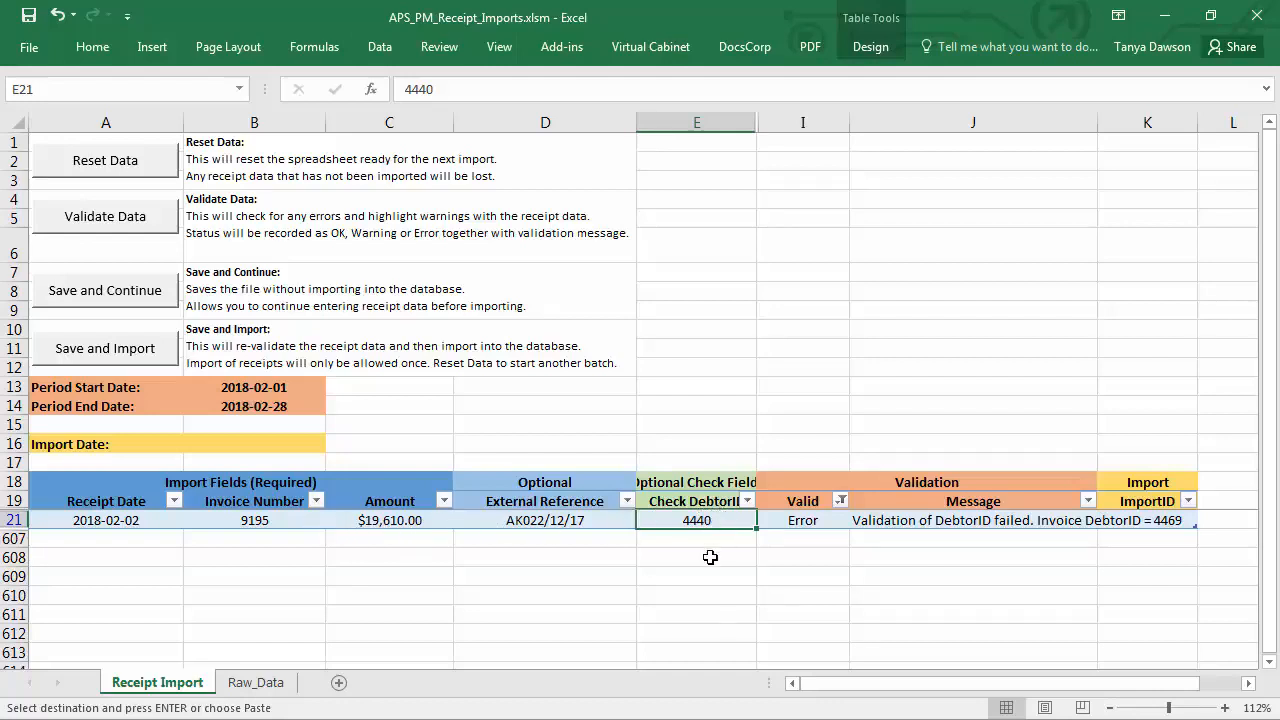
pyautogui.press('Escape')
pyautogui.write('4469')
pyautogui.press('Return')
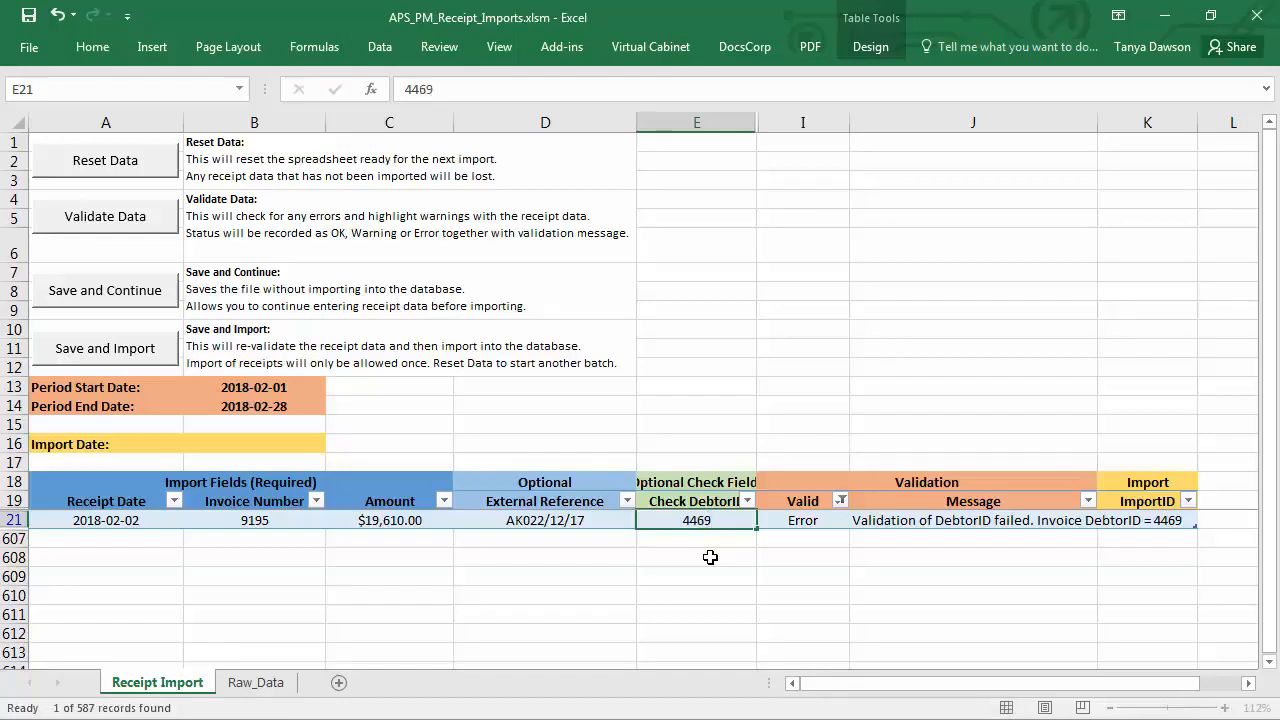
pyautogui.press('Down')
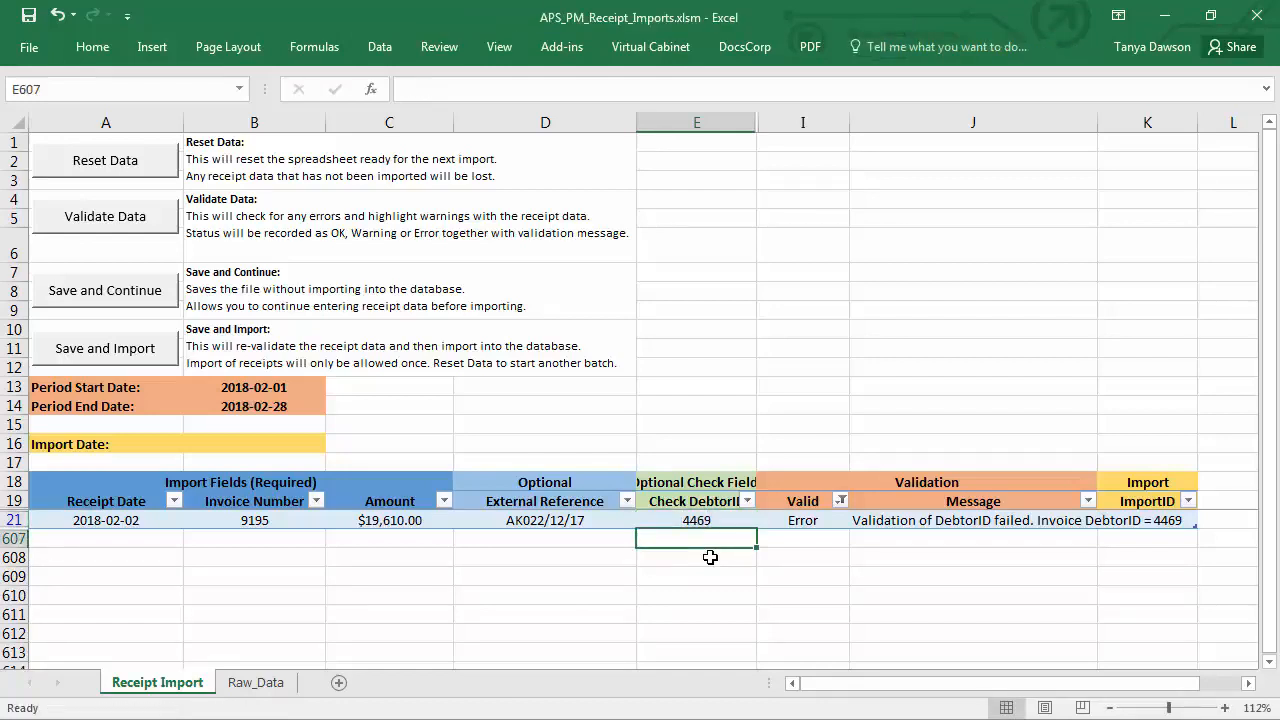
# Step: Restore all values in the Valid column filter and validate the corrected receipt data again
pyautogui.click(841, 500)
pyautogui.click(641, 377)
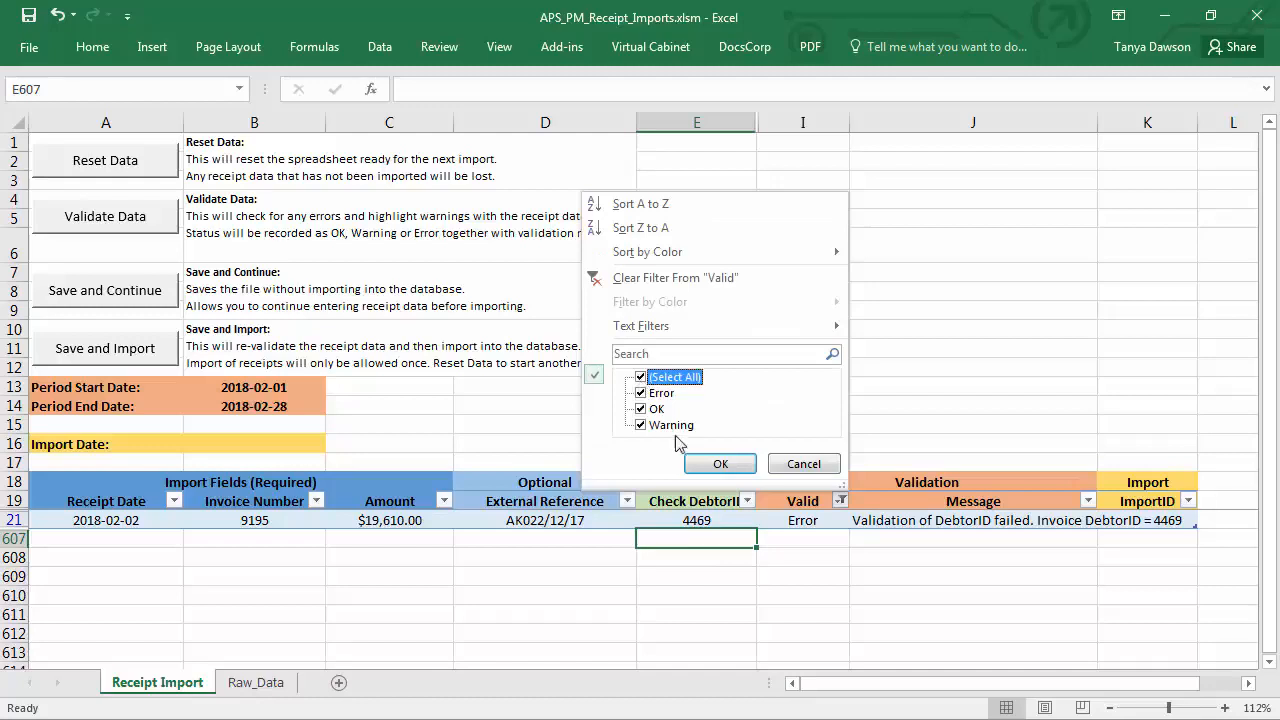
pyautogui.click(720, 463)
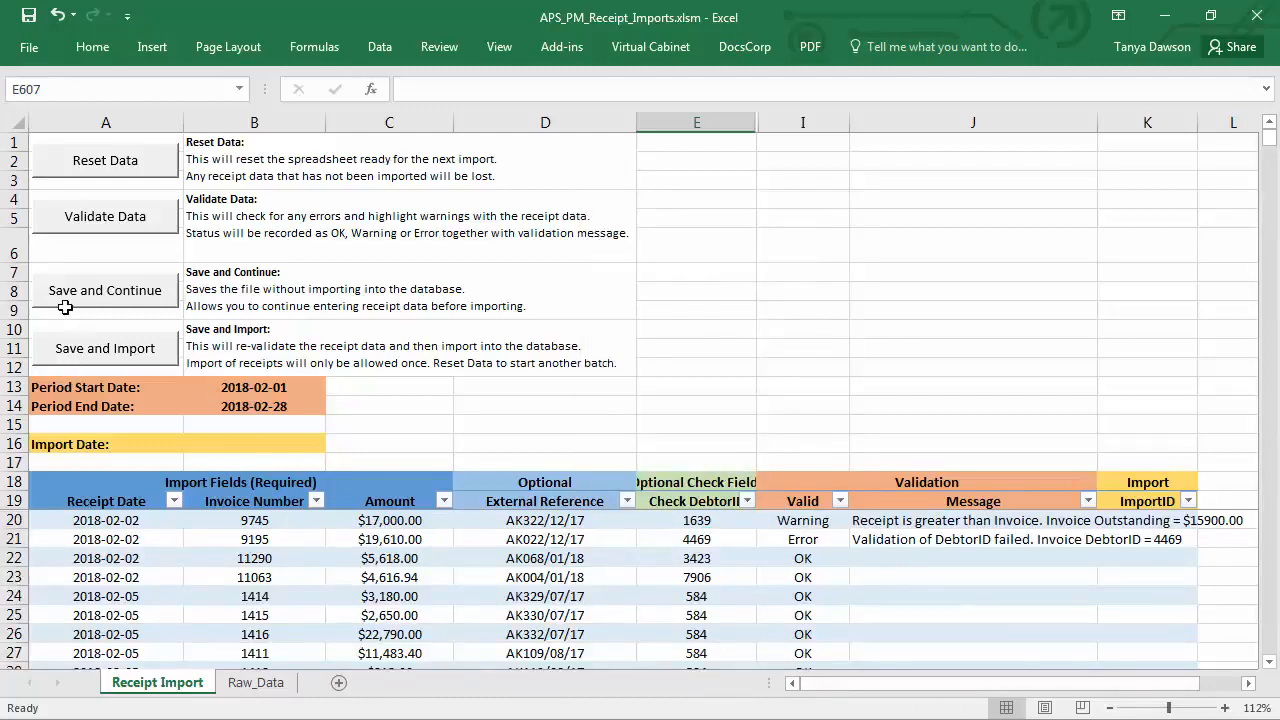
pyautogui.click(108, 228)
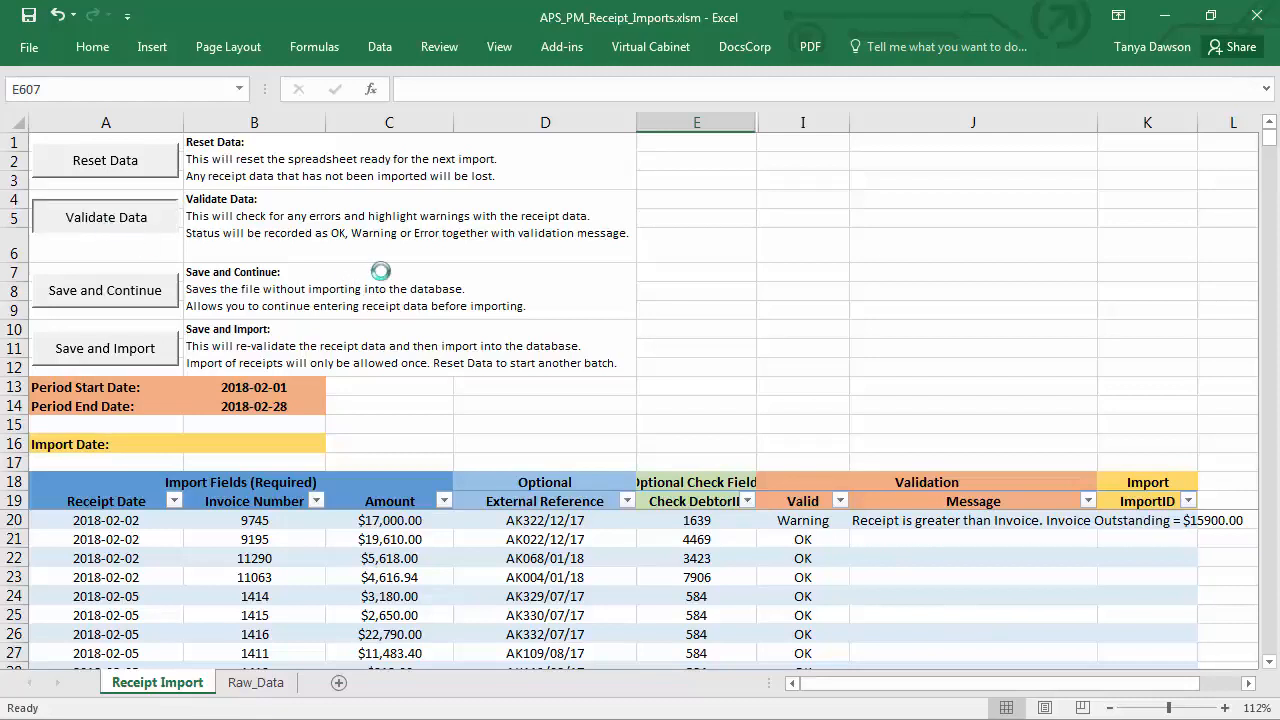
# Step: Filter the revalidated receipts to show only those whose Valid status is Warning
pyautogui.click(840, 500)
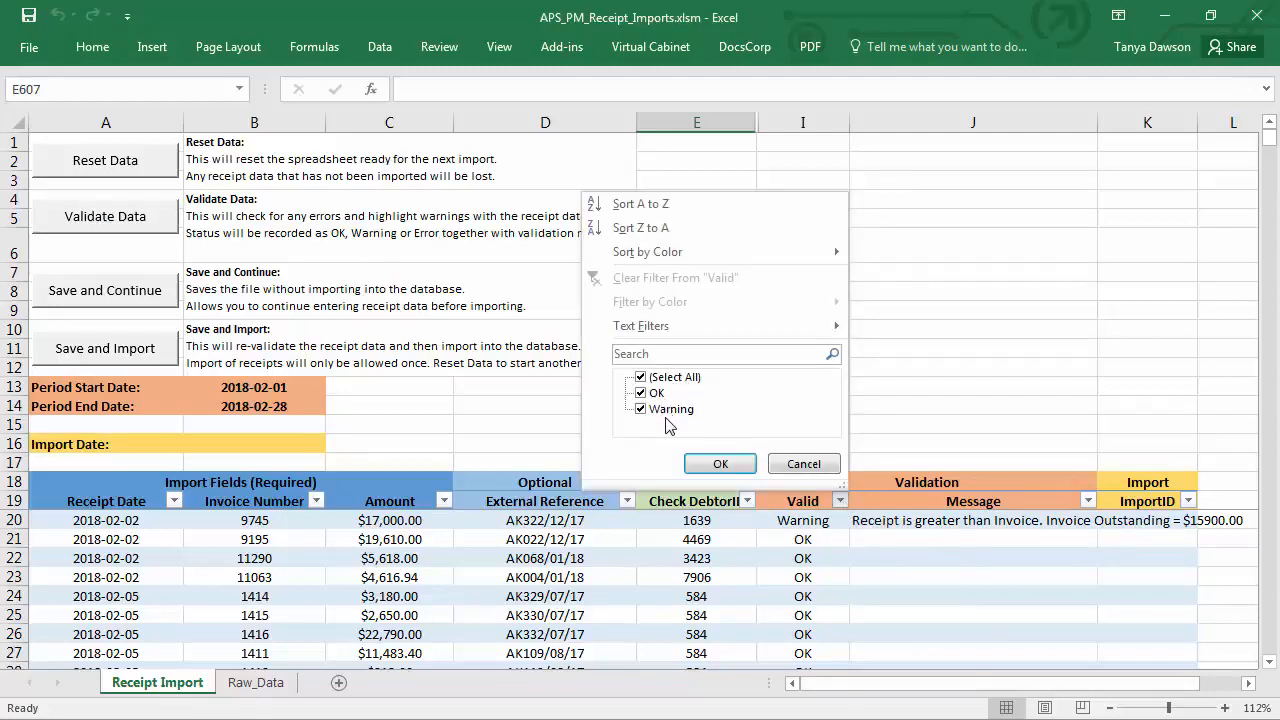
pyautogui.click(641, 377)
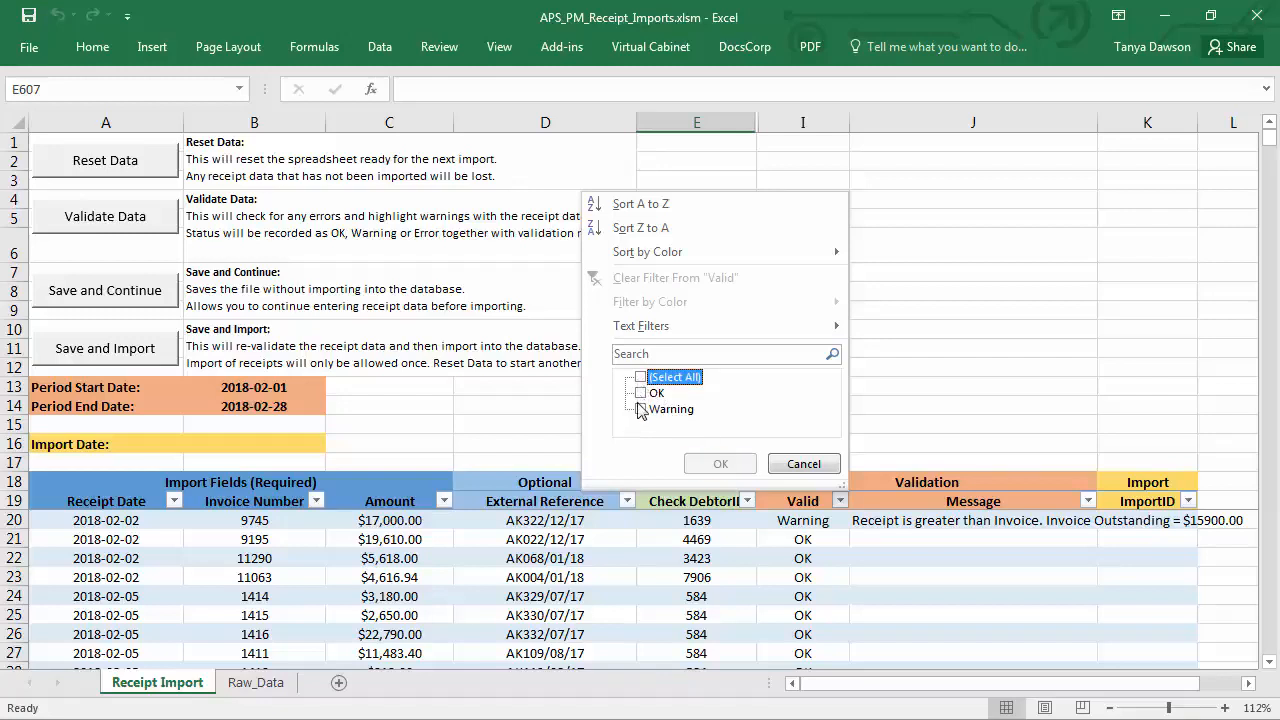
pyautogui.click(641, 409)
pyautogui.click(720, 465)
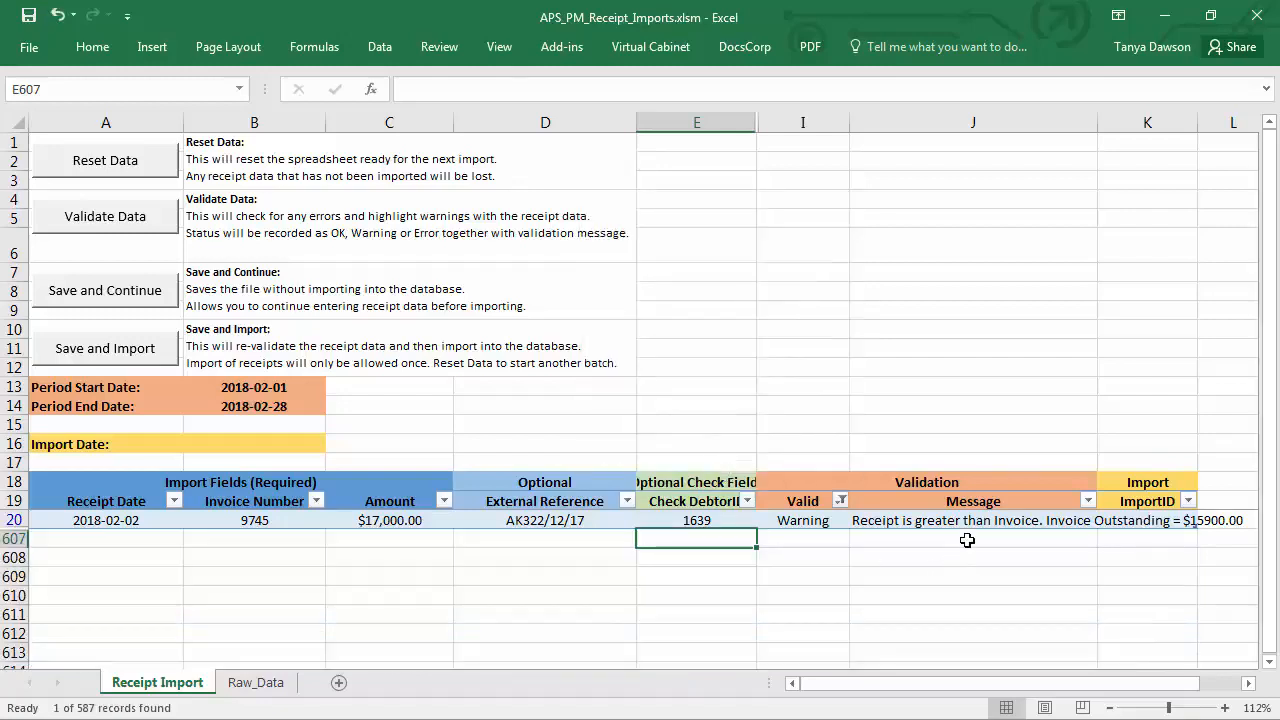
# Step: Restore all values in the Valid column filter, and save and import the receipts into the database despite the remaining warnings
pyautogui.click(841, 503)
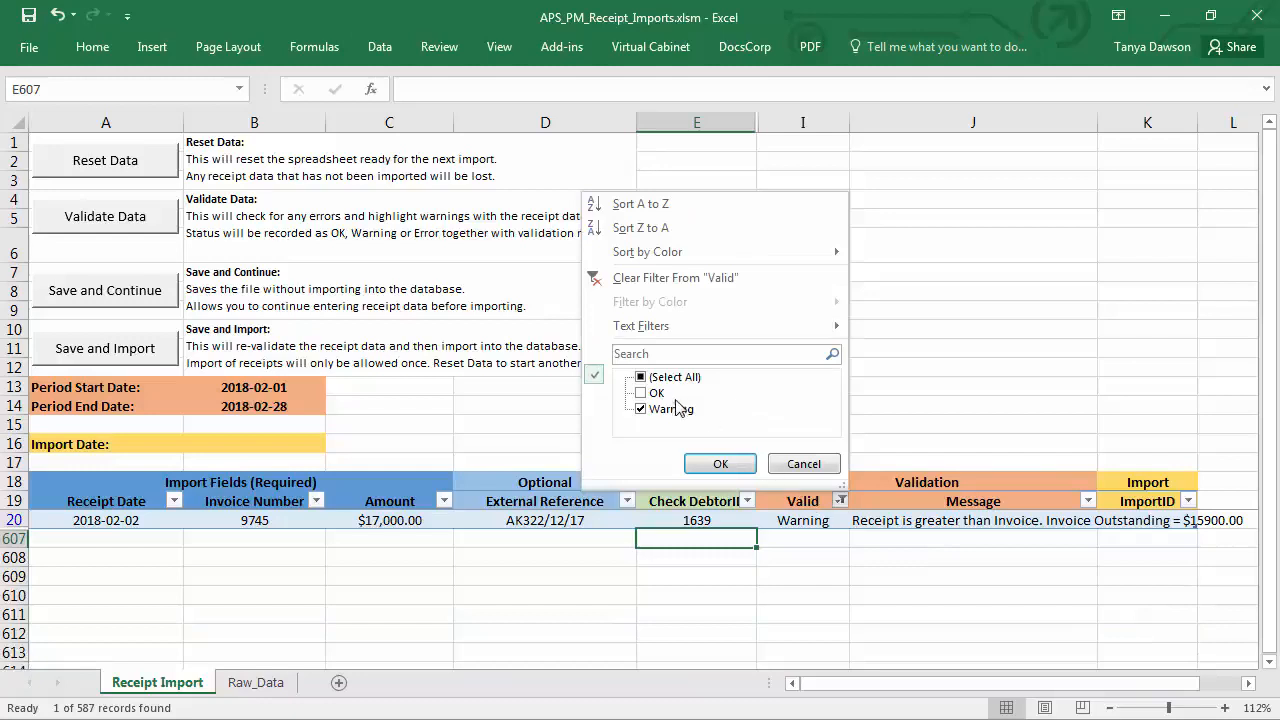
pyautogui.click(641, 377)
pyautogui.click(708, 465)
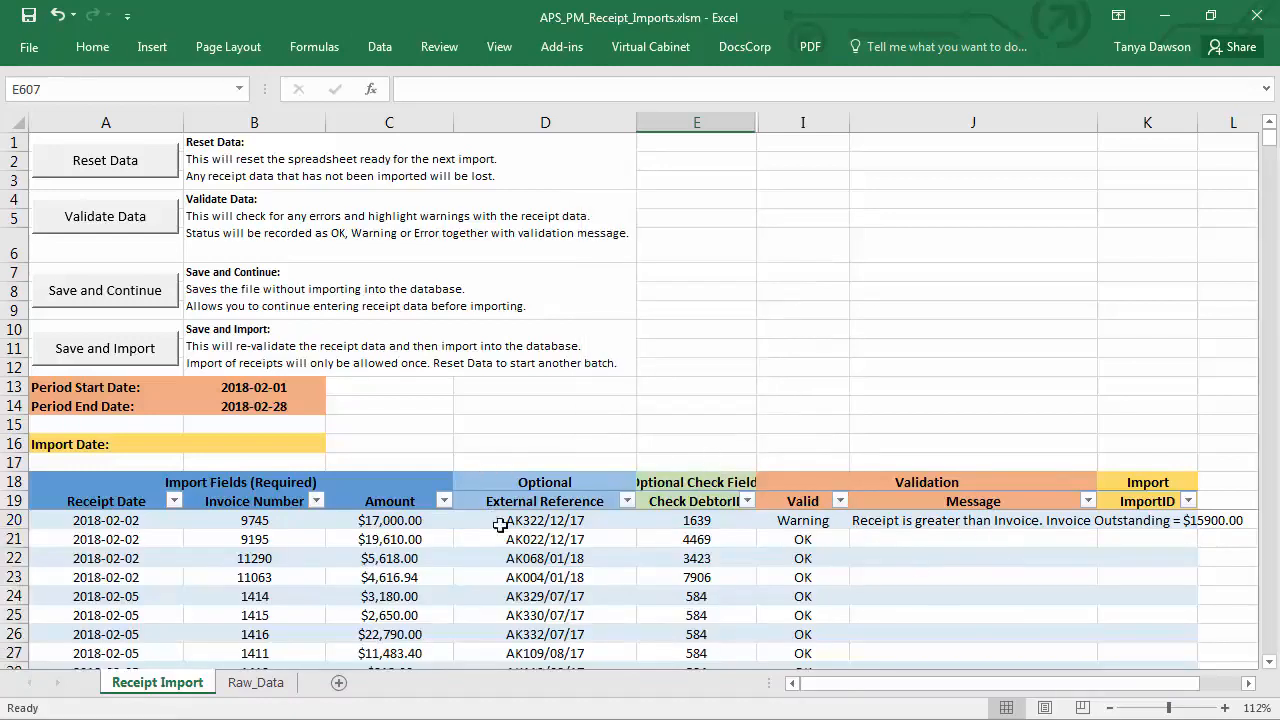
pyautogui.click(108, 357)
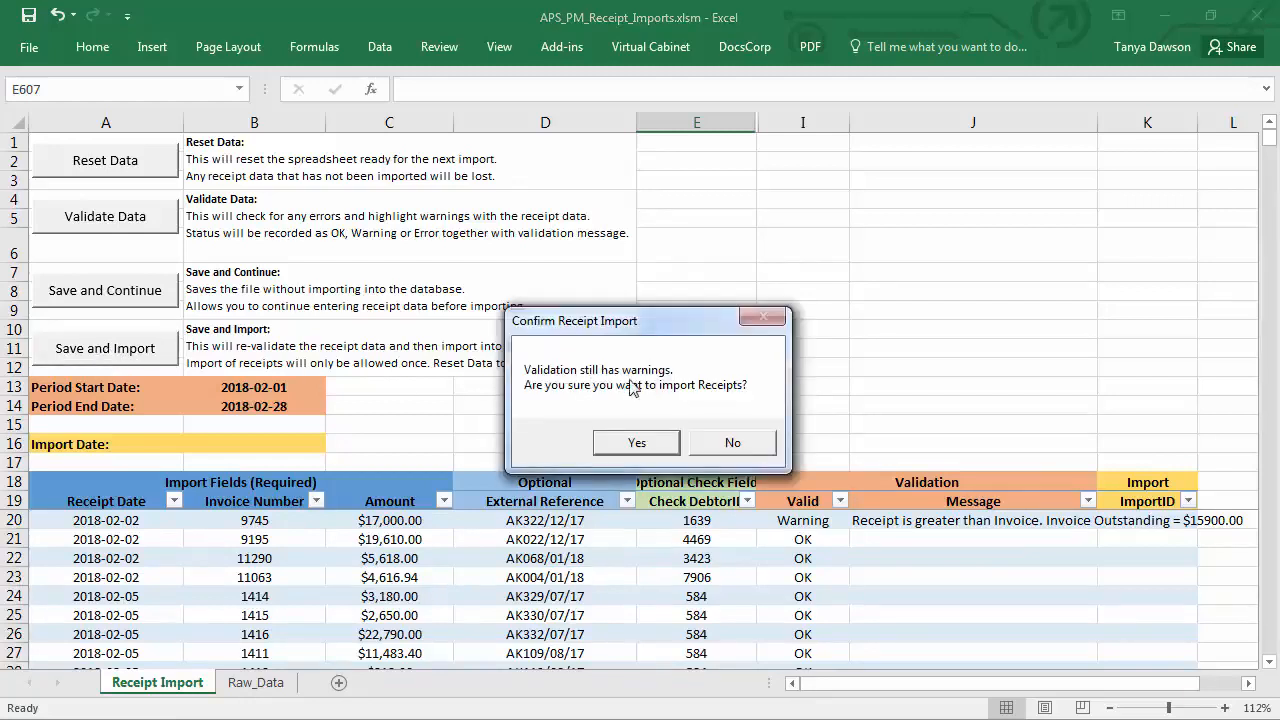
pyautogui.click(639, 442)
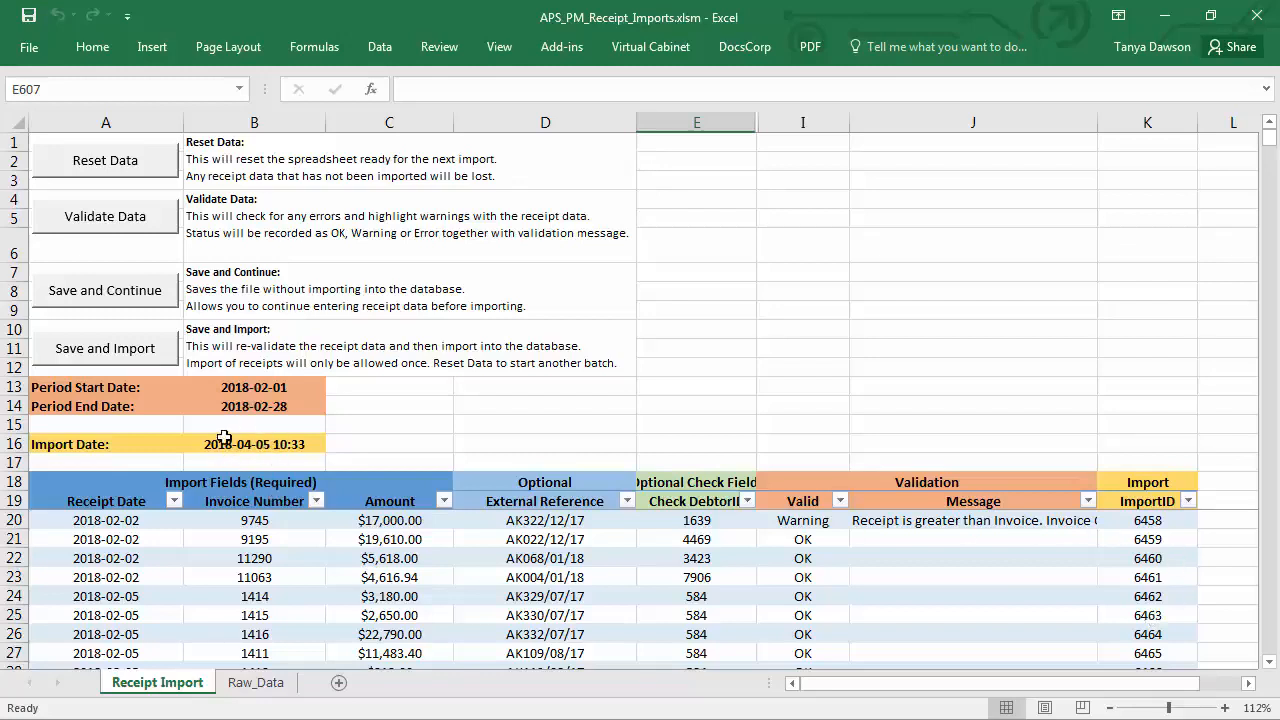
# Step: Re-validate the imported receipts to confirm their ReceiptID and allocated amounts, and reset the spreadsheet for the next import
pyautogui.click(124, 222)
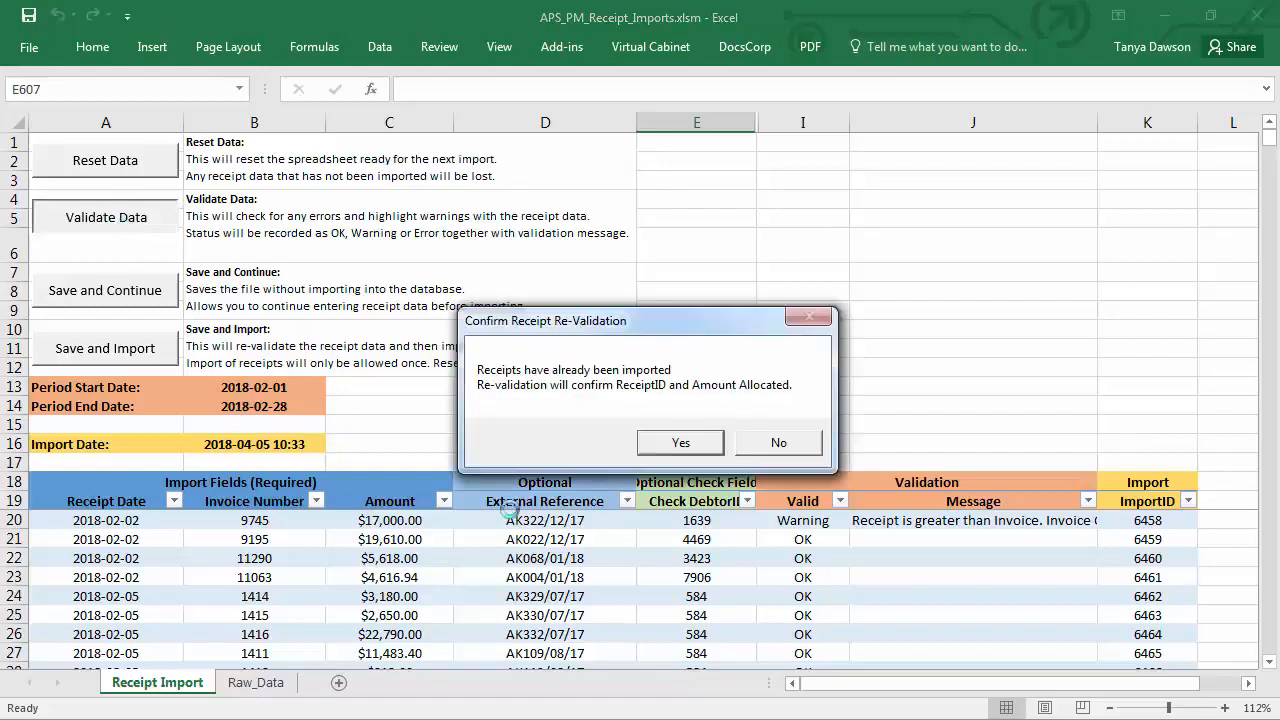
pyautogui.click(672, 445)
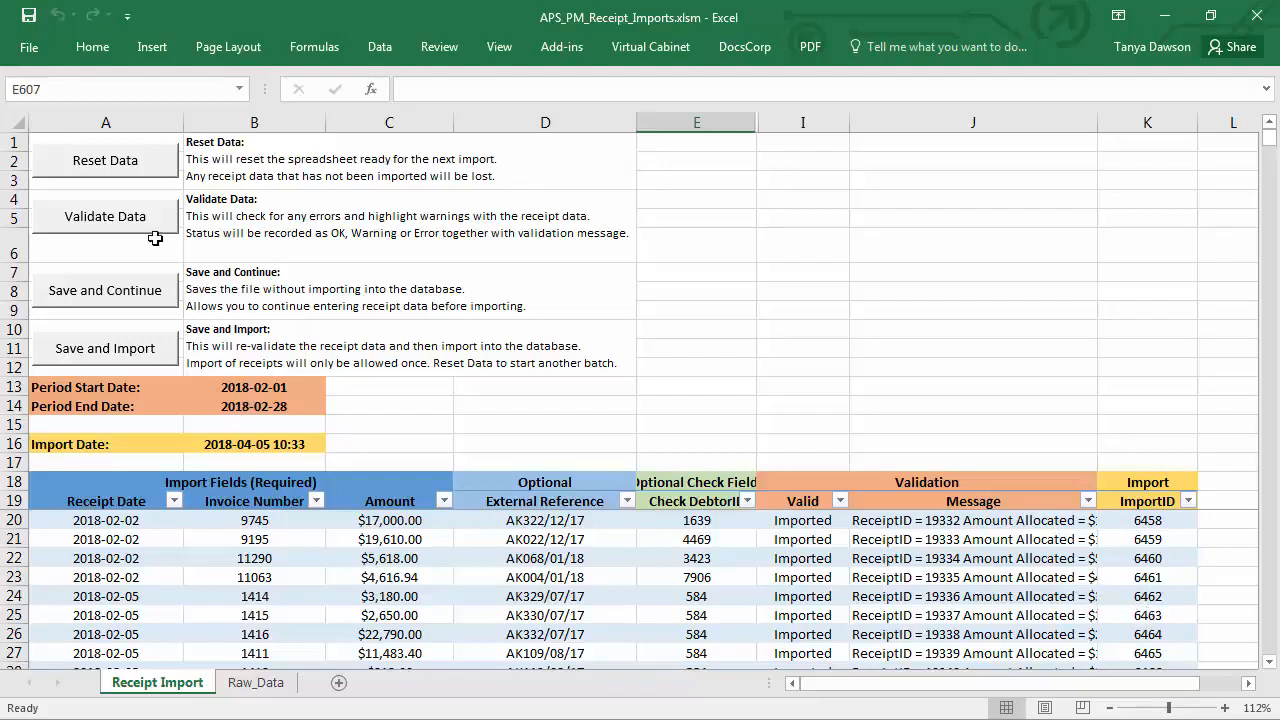
pyautogui.click(148, 167)
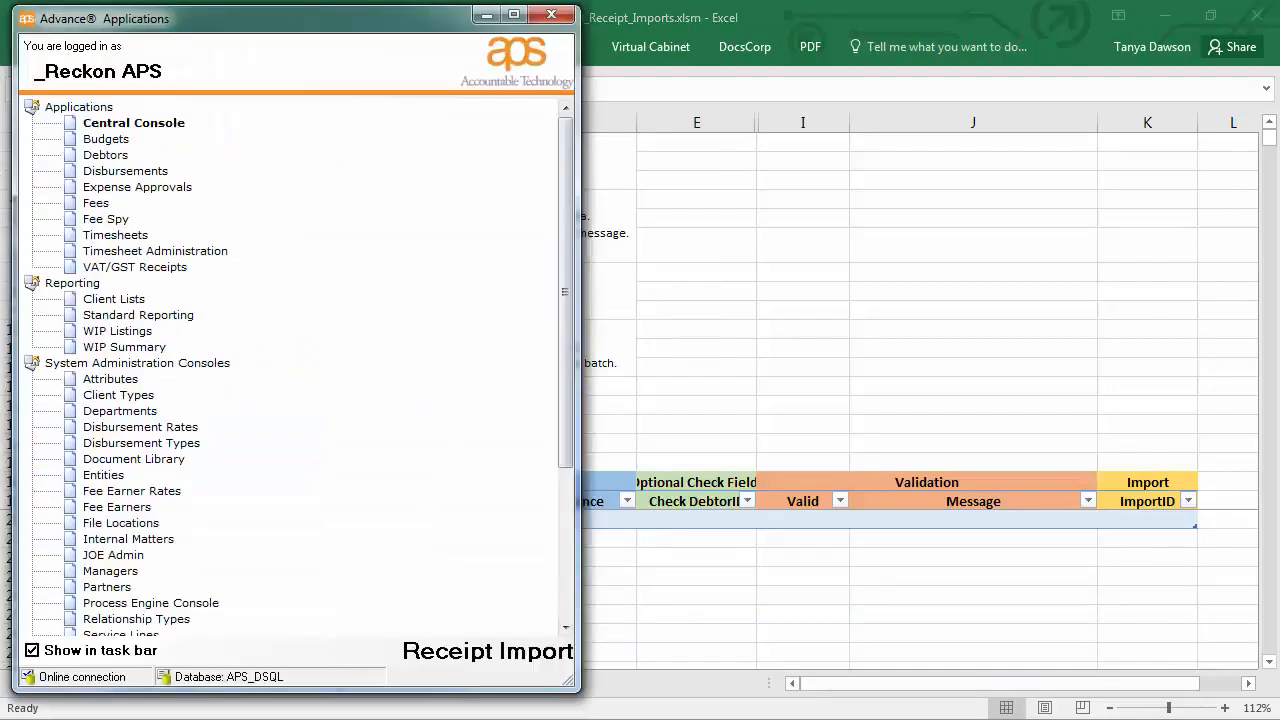
# Step: Open Debtors in APS Advance Applications and filter the batches to those created by the operator Receipt Import
pyautogui.doubleClick(110, 156)
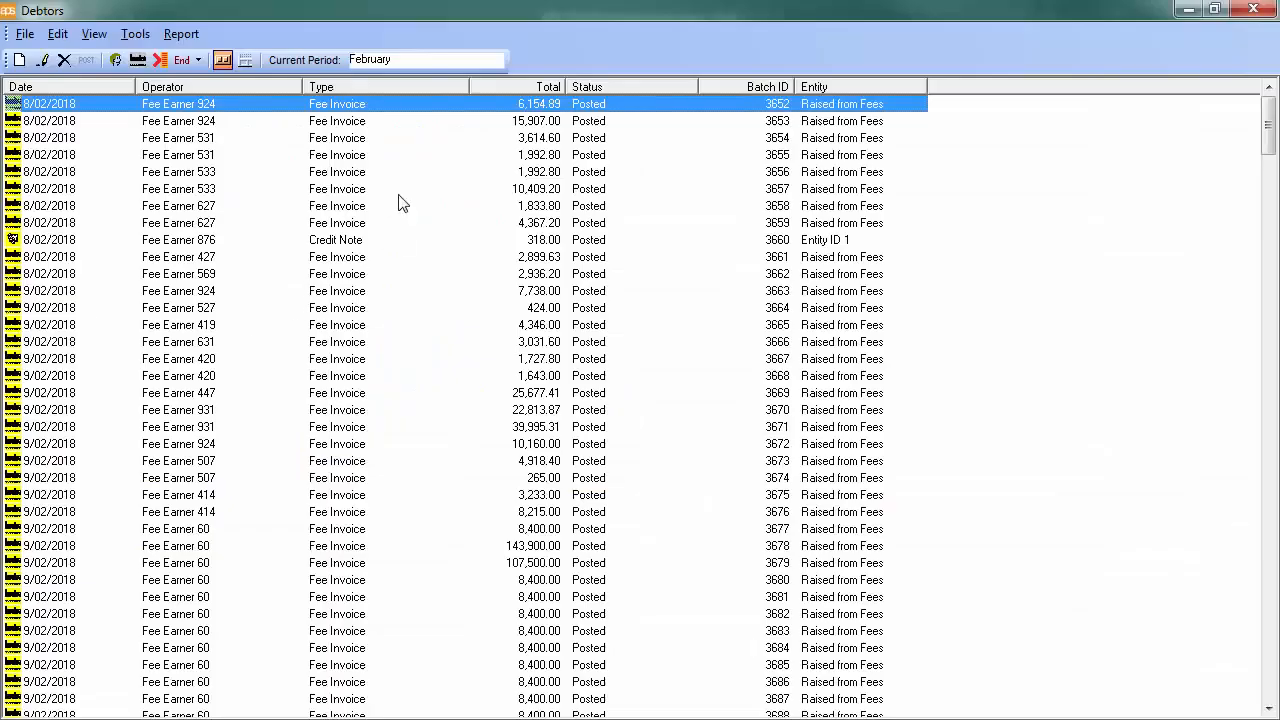
pyautogui.rightClick(404, 192)
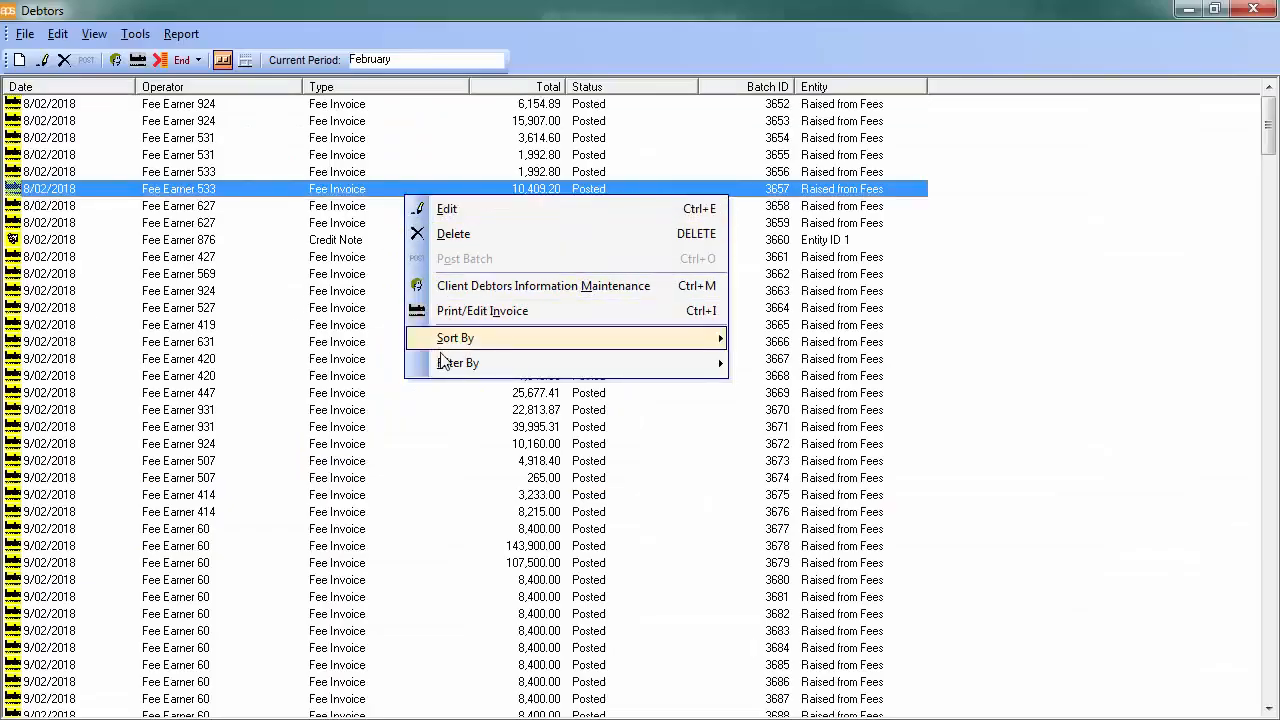
pyautogui.moveTo(700, 363)
pyautogui.click(797, 390)
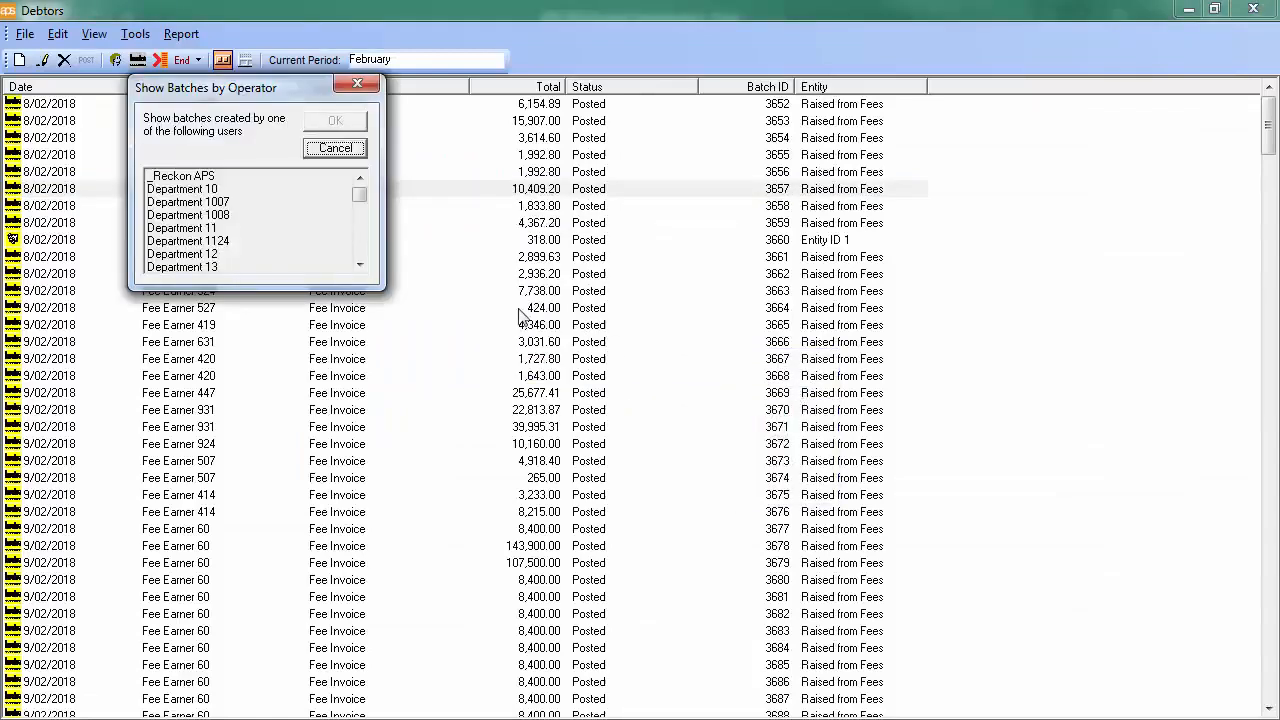
pyautogui.moveTo(359, 200); pyautogui.dragTo(359, 265)
pyautogui.click(220, 256)
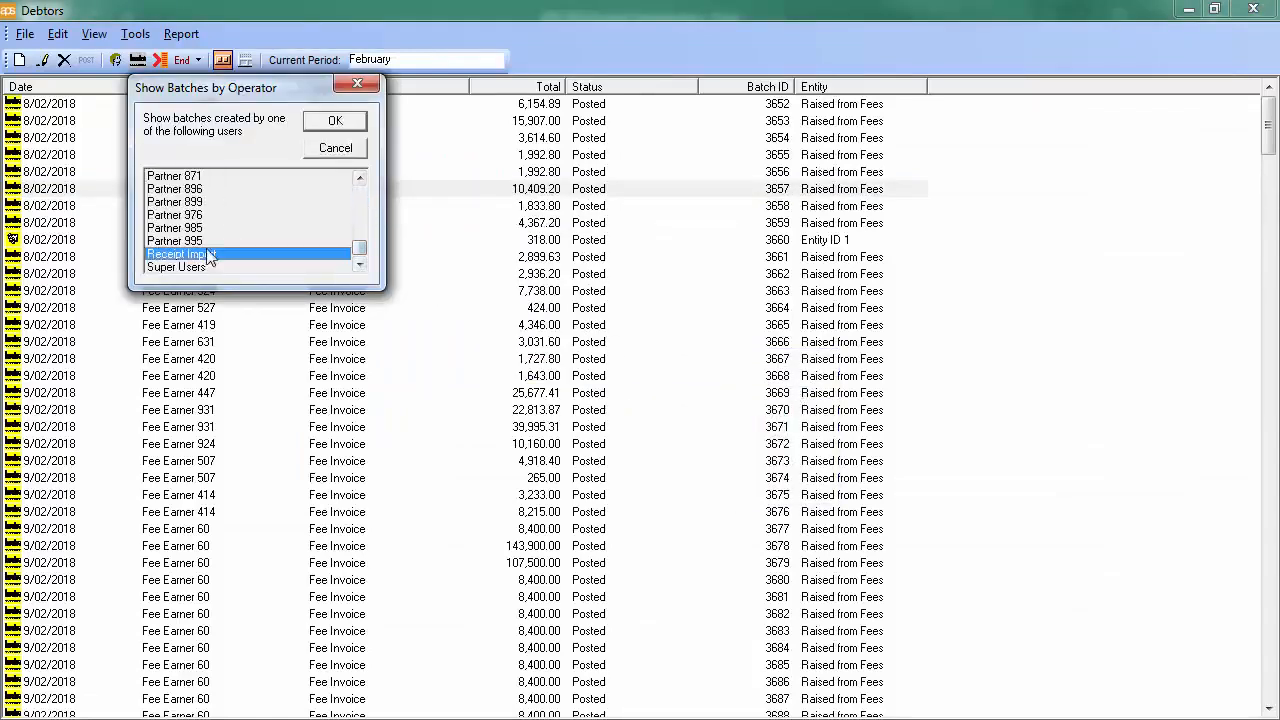
pyautogui.click(354, 124)
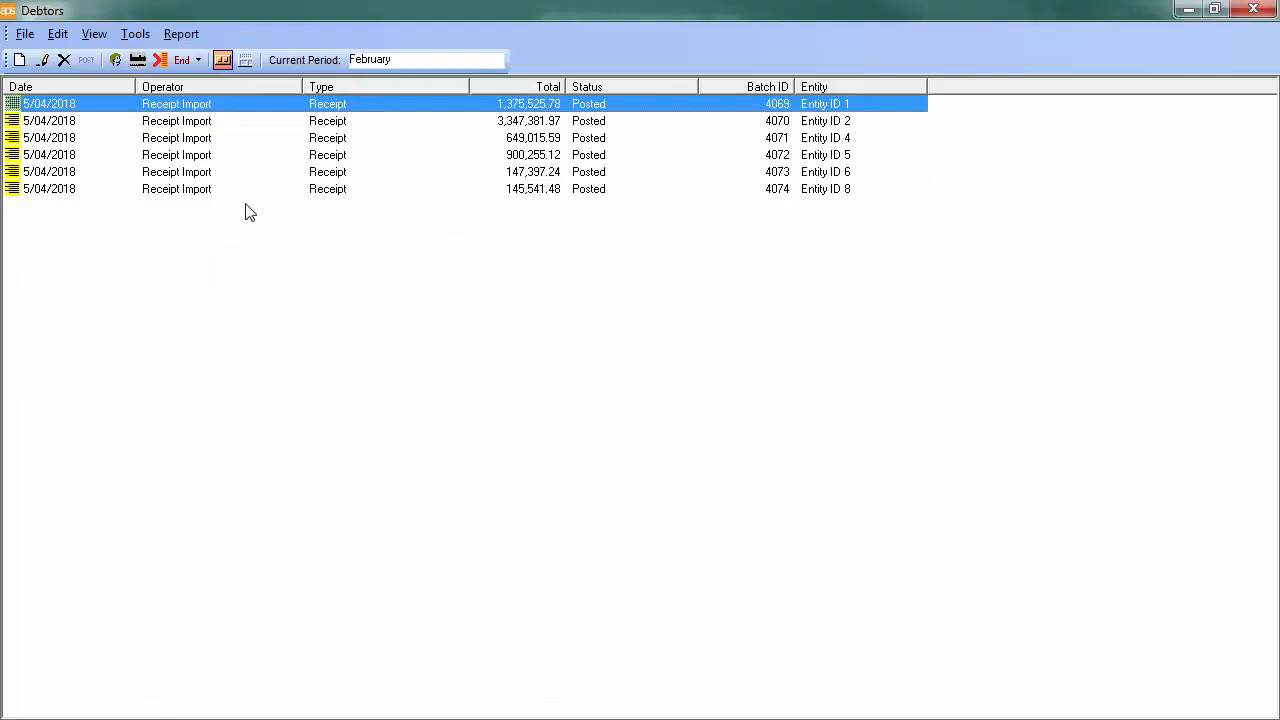
pyautogui.rightClick(249, 211)
pyautogui.moveTo(494, 378)
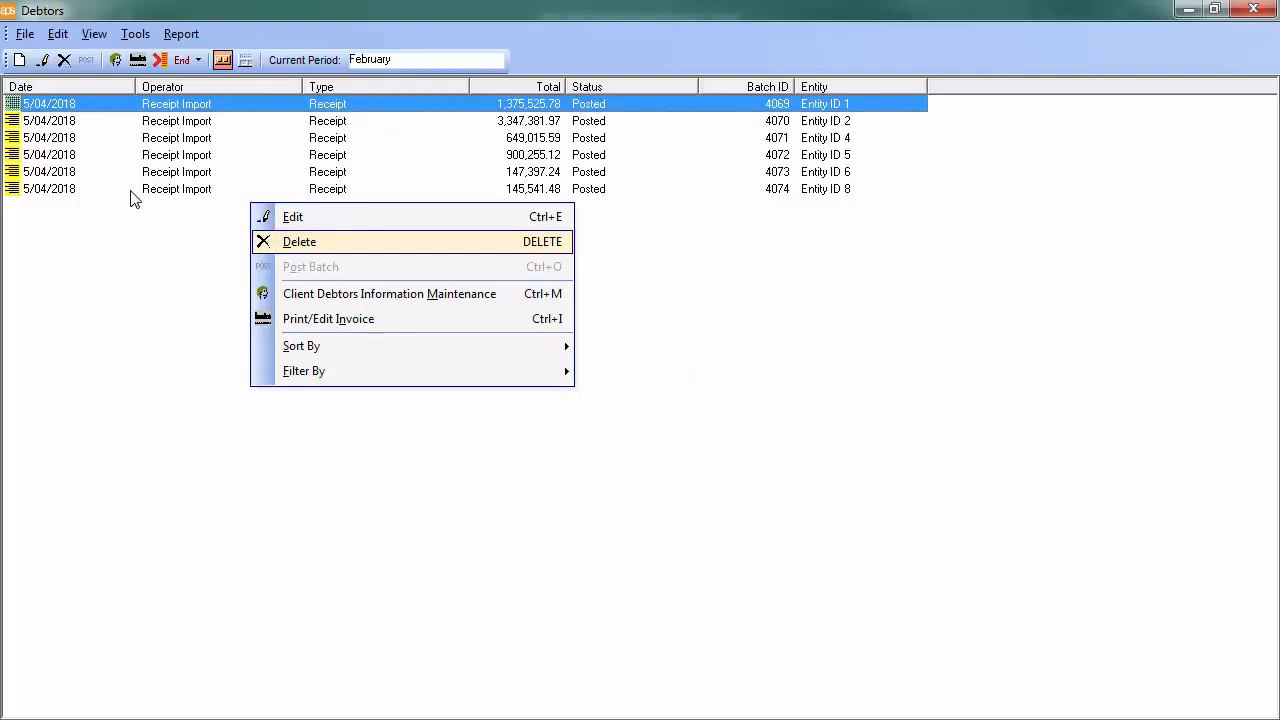
pyautogui.click(137, 242)
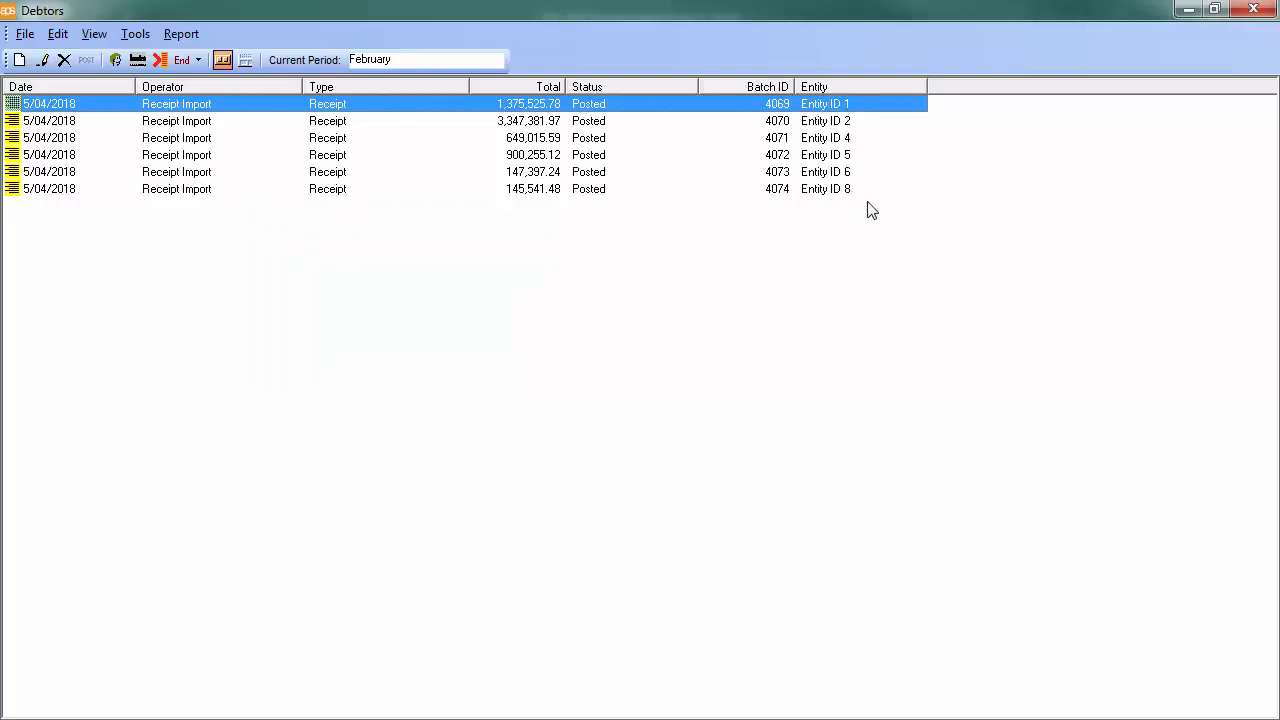
# Step: Open the receipt batch for Entity ID 2 and examine the first receipt's reference, amount and unallocated amount
pyautogui.doubleClick(444, 121)
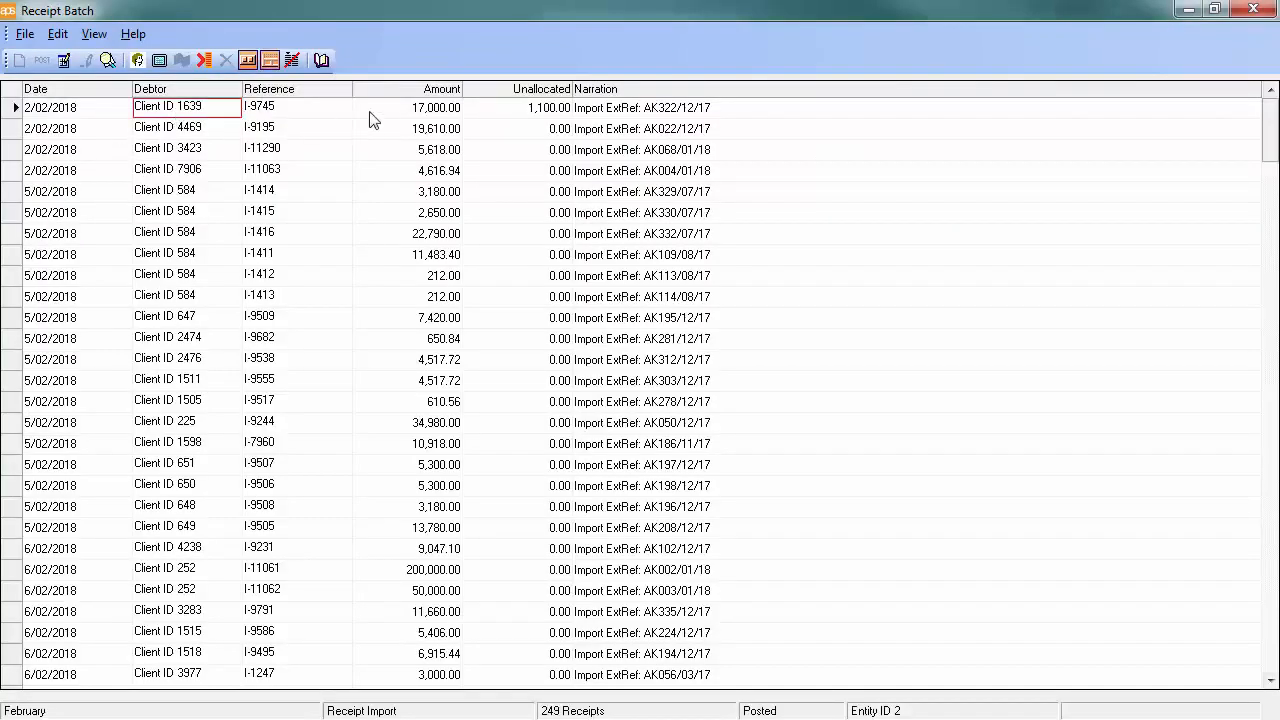
pyautogui.click(294, 113)
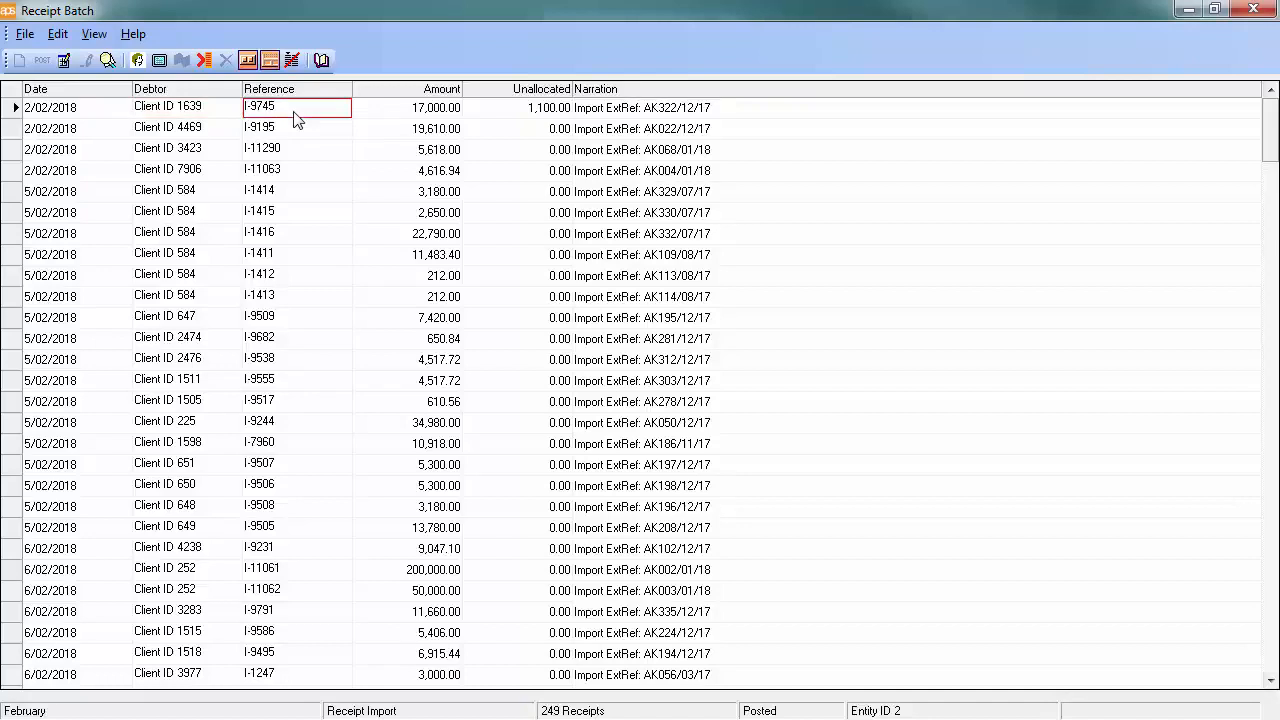
pyautogui.click(440, 116)
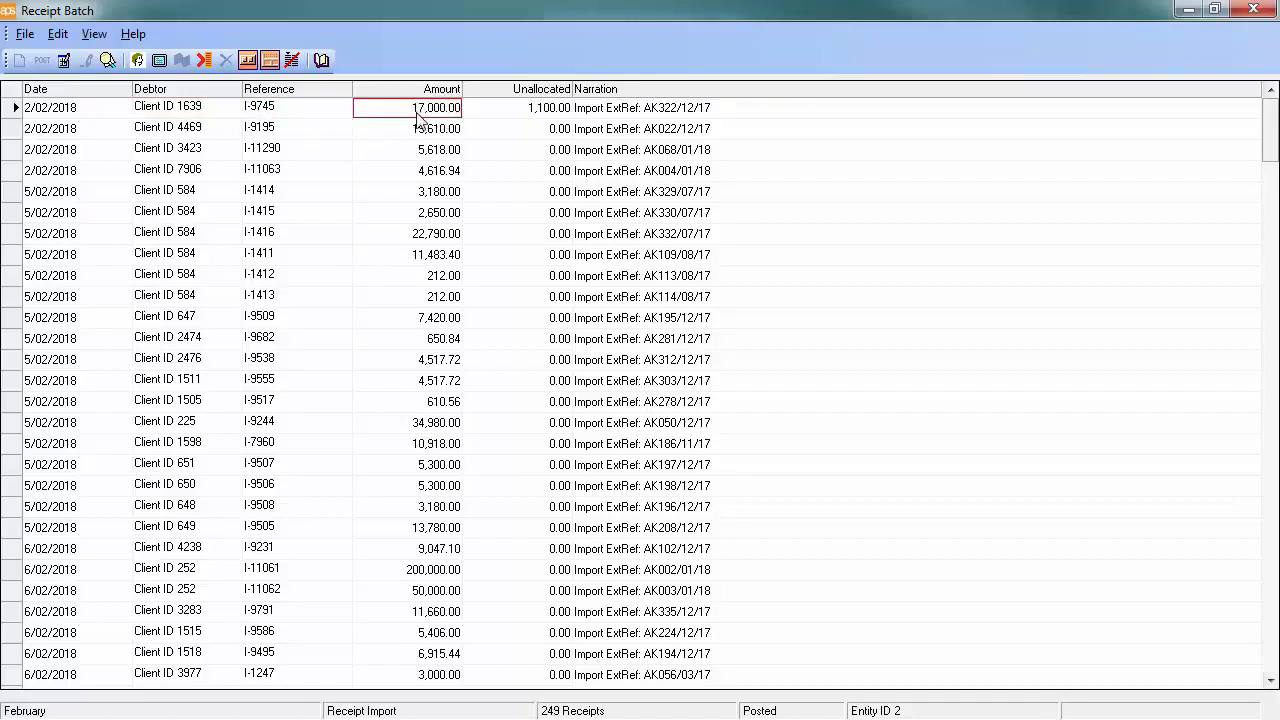
pyautogui.click(537, 112)
# Step: View the invoice allocation of the first receipt, and close both the allocation and the receipt batch
pyautogui.rightClick(537, 112)
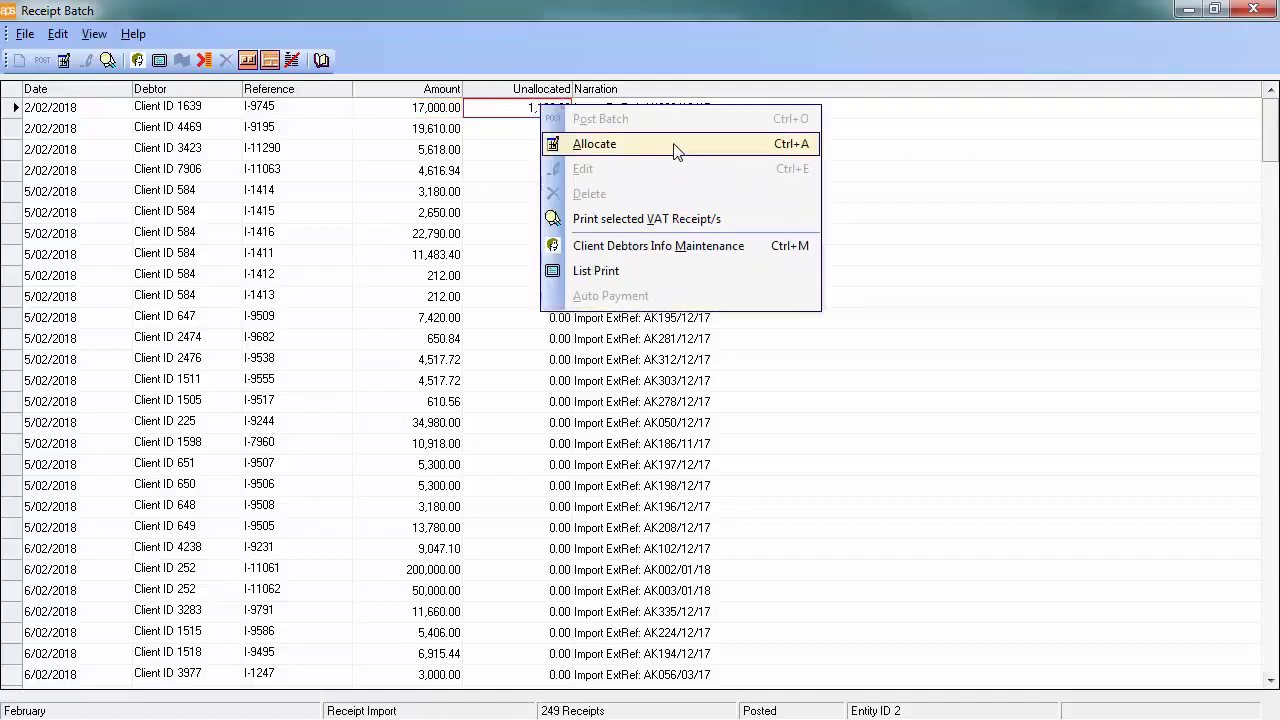
pyautogui.click(690, 146)
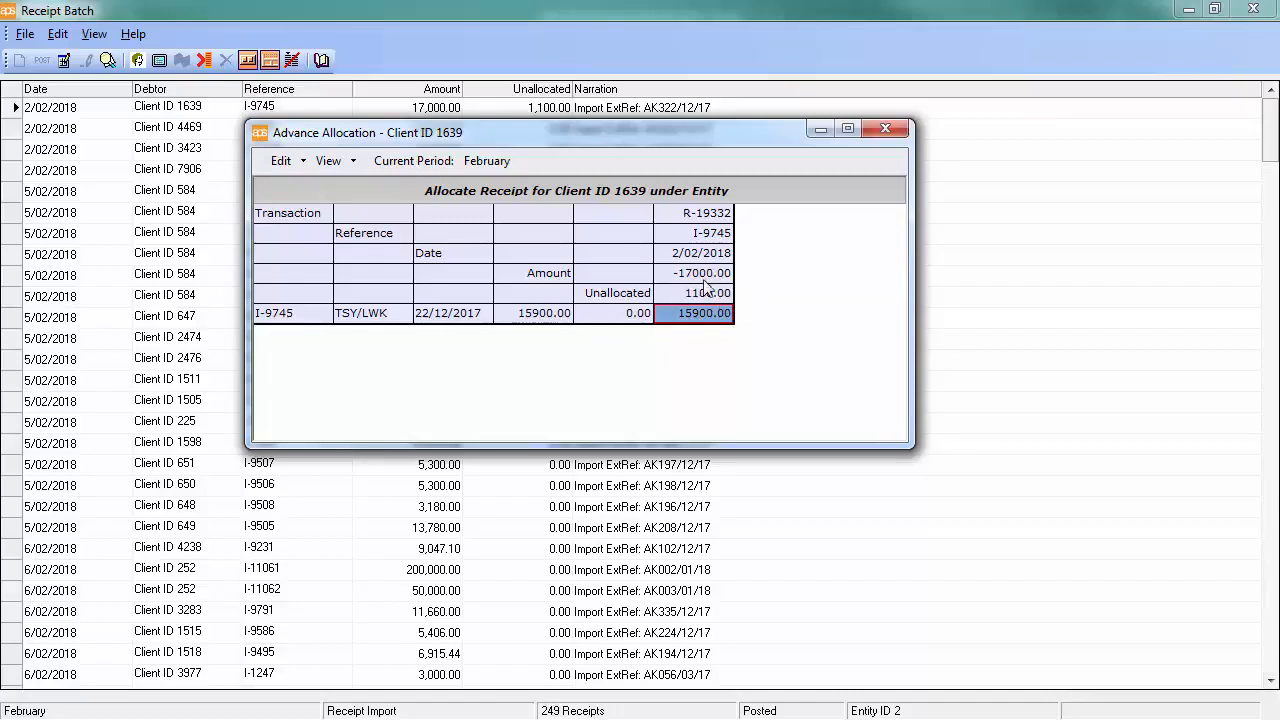
pyautogui.click(886, 130)
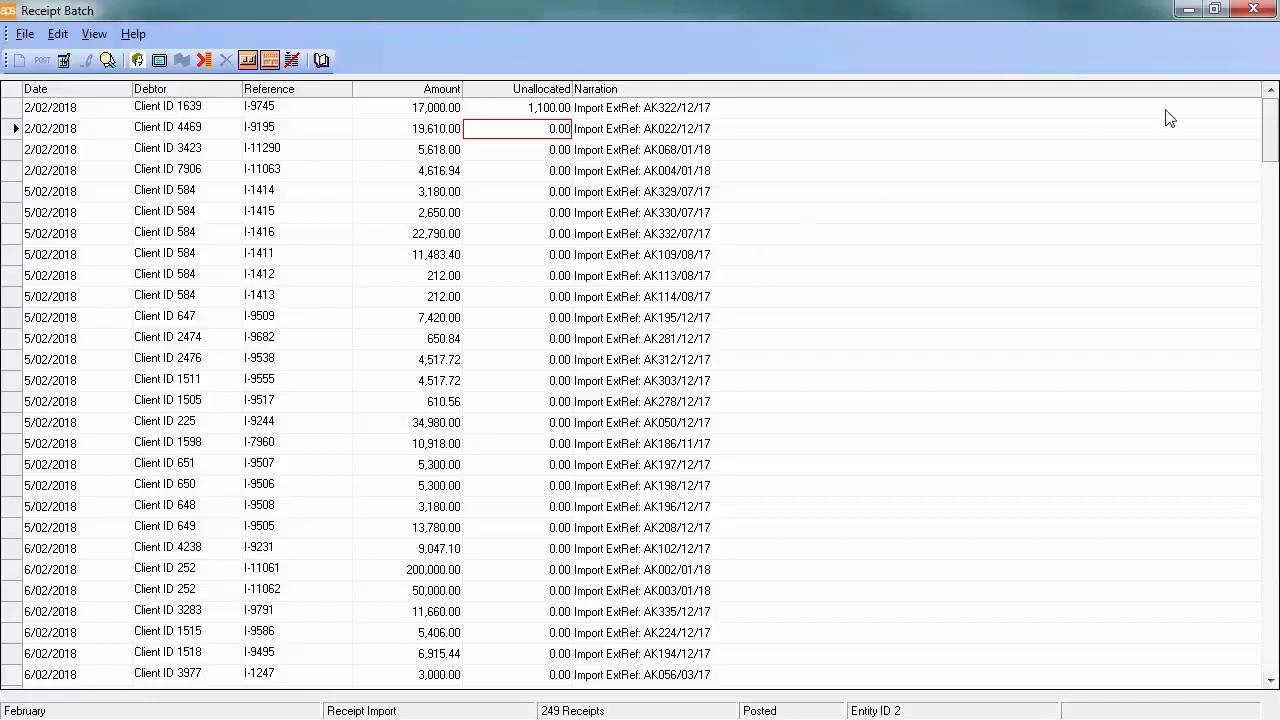
pyautogui.click(1253, 10)
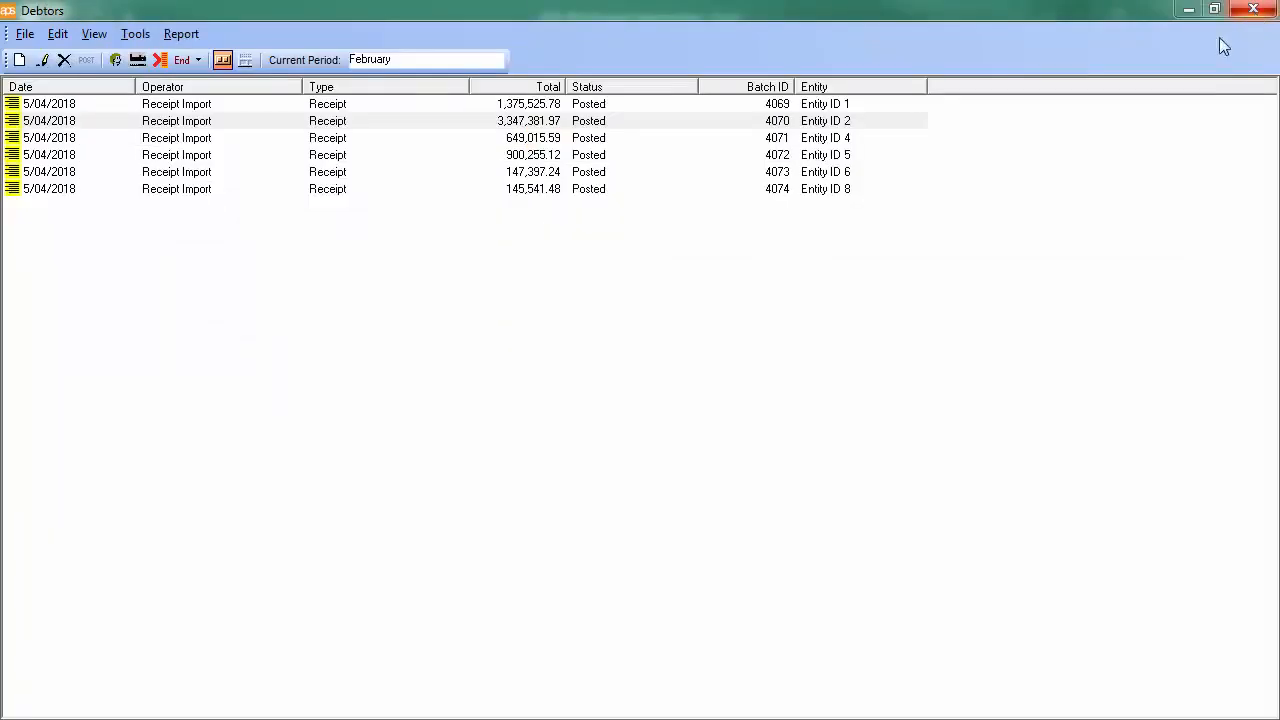